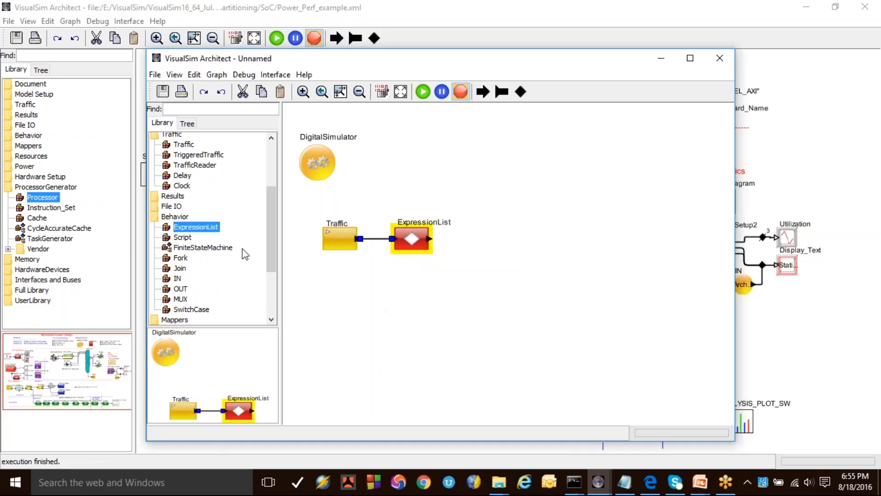
Step: Add a Queues block from the Resources library to the model, after the ExpressionList block
{"action": "scroll", "coordinate": [222, 265], "scroll_direction": "down", "scroll_amount": 3}
{"action": "double_click", "coordinate": [173, 238]}
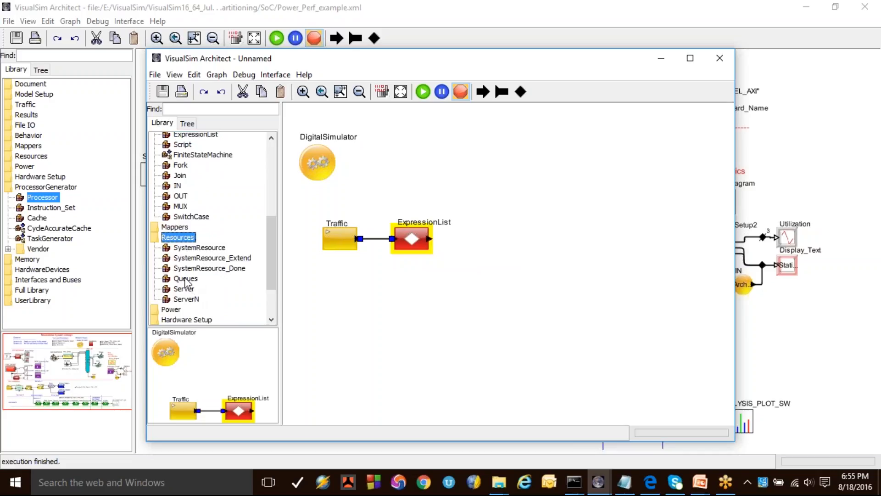
{"action": "left_click_drag", "start_coordinate": [185, 279], "coordinate": [357, 192]}
Step: Add the line input.Source = "Master_1" to the Expression_List of the ExpressionList block
{"action": "double_click", "coordinate": [411, 241]}
{"action": "type", "text": "input"}
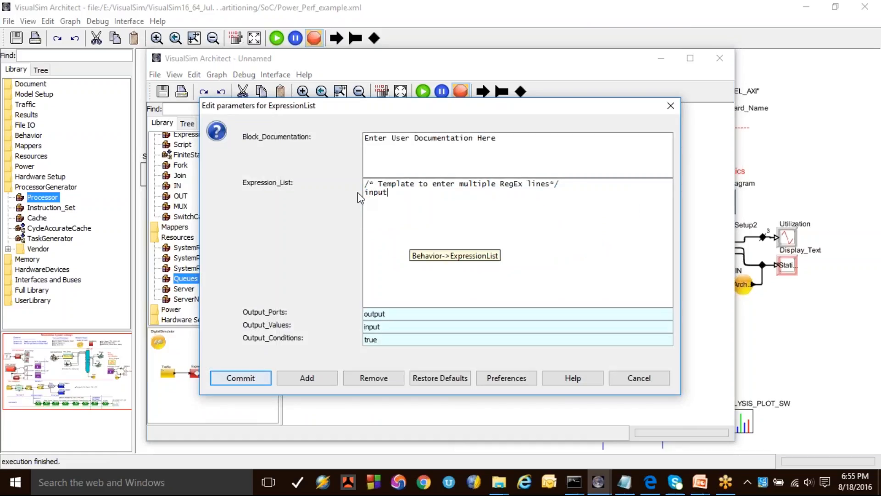
{"action": "type", "text": ".Sourcce"}
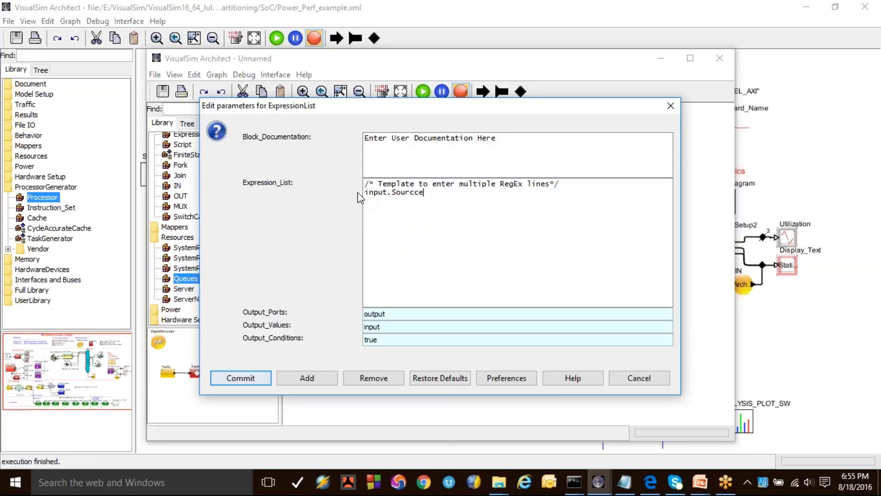
{"action": "type", "text": " = \""}
{"action": "type", "text": "Sensor_1"}
{"action": "key", "text": "BackSpace"}
{"action": "key", "text": "BackSpace"}
{"action": "key", "text": "BackSpace"}
{"action": "key", "text": "BackSpace"}
{"action": "key", "text": "BackSpace"}
{"action": "key", "text": "BackSpace"}
{"action": "key", "text": "BackSpace"}
{"action": "key", "text": "BackSpace"}
{"action": "type", "text": "Master_1"}
Step: Add a second line input.Bytes = 512.0 to the expression list and commit the parameters
{"action": "key", "text": "Return"}
{"action": "type", "text": "input.Bytes = "}
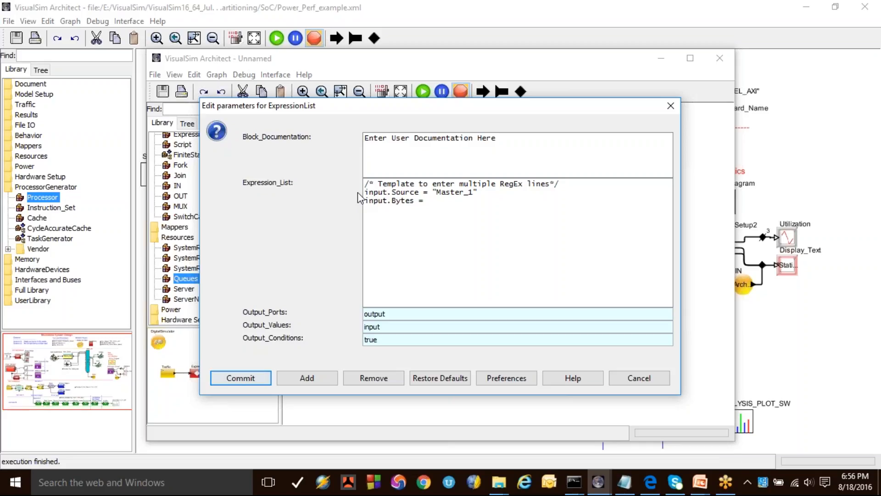
{"action": "type", "text": "512.0"}
{"action": "left_click", "coordinate": [261, 379]}
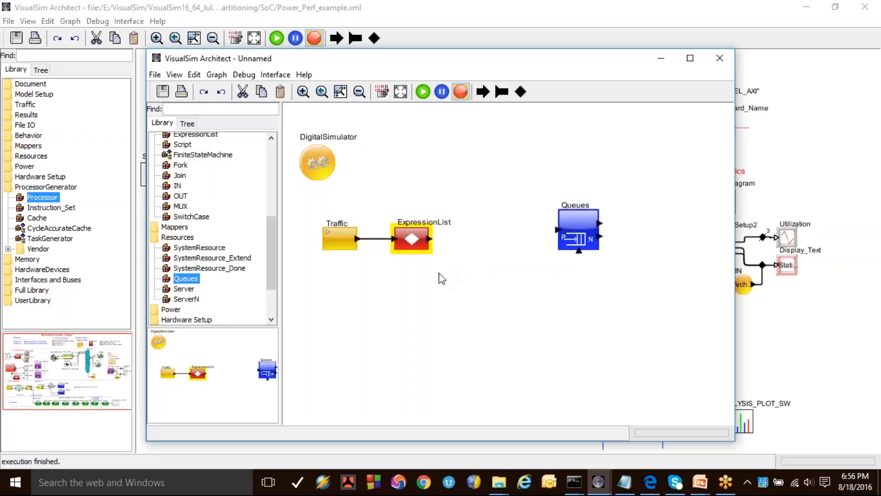
Step: Duplicate the ExpressionList block, place the copy between it and Queues, and connect the original's output to the copy
{"action": "left_click", "coordinate": [417, 235]}
{"action": "key", "text": "ctrl+c"}
{"action": "key", "text": "ctrl+v"}
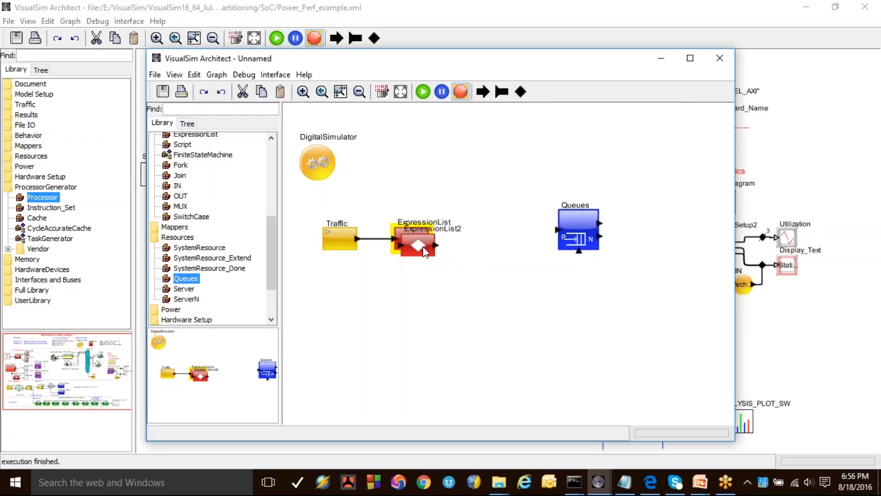
{"action": "left_click_drag", "start_coordinate": [420, 244], "coordinate": [497, 235]}
{"action": "left_click_drag", "start_coordinate": [430, 238], "coordinate": [494, 247]}
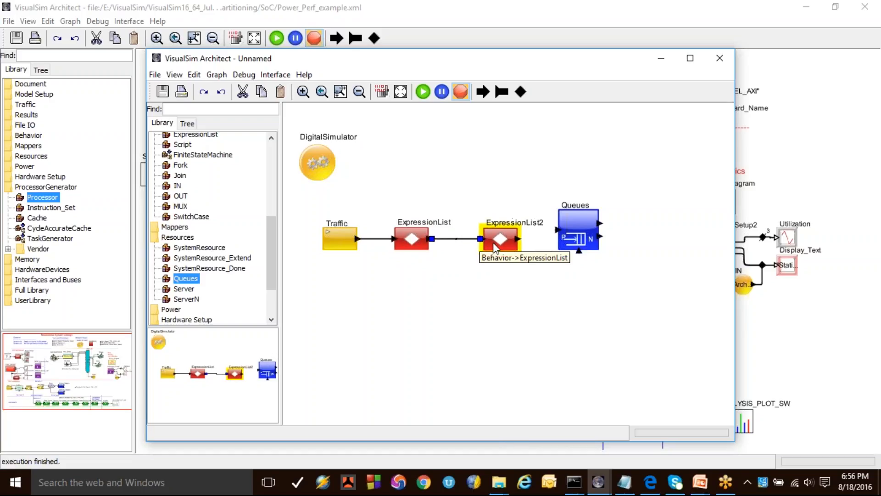
Step: Maximize the model window and reposition ExpressionList2 and Queues to even out the block spacing
{"action": "left_click", "coordinate": [690, 58]}
{"action": "left_click", "coordinate": [468, 191]}
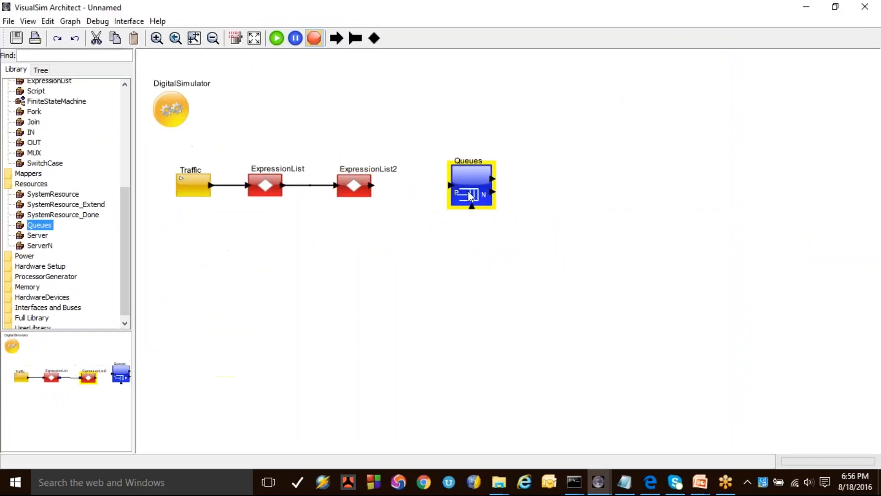
{"action": "left_click", "coordinate": [359, 189]}
{"action": "left_click_drag", "start_coordinate": [359, 189], "coordinate": [377, 188]}
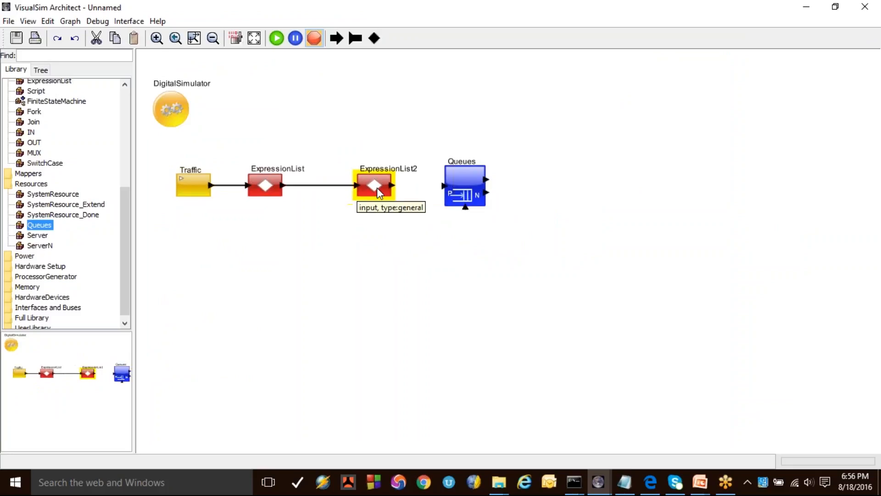
{"action": "left_click", "coordinate": [276, 211]}
{"action": "left_click_drag", "start_coordinate": [461, 193], "coordinate": [458, 193]}
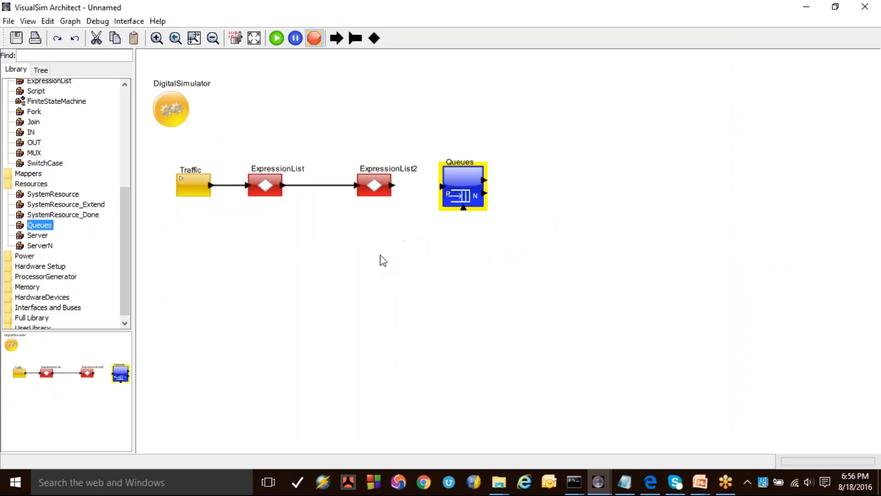
Step: Add a Delay block from the Traffic library beside Queues and connect it to the upper Queues output
{"action": "left_click_drag", "start_coordinate": [126, 246], "coordinate": [134, 186]}
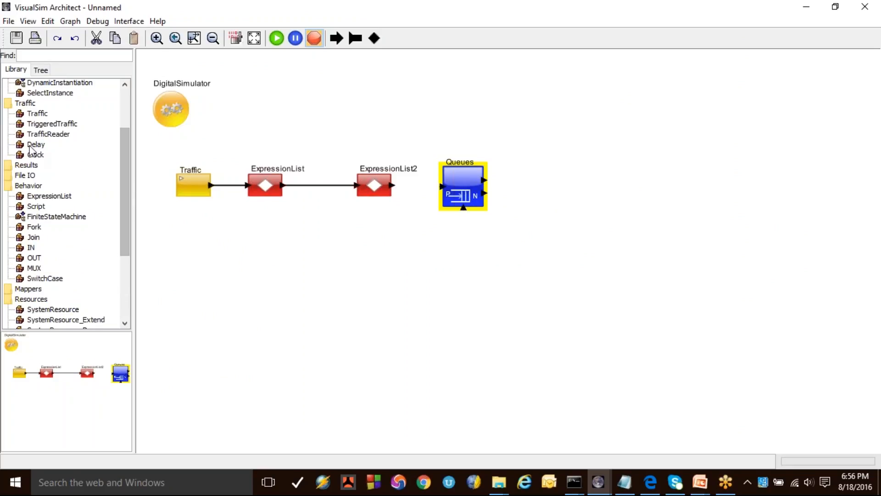
{"action": "mouse_move", "coordinate": [33, 145]}
{"action": "left_mouse_down"}
{"action": "mouse_move", "coordinate": [524, 200]}
{"action": "mouse_move", "coordinate": [518, 175]}
{"action": "mouse_move", "coordinate": [532, 177]}
{"action": "mouse_move", "coordinate": [516, 180]}
{"action": "left_mouse_up"}
{"action": "left_click_drag", "start_coordinate": [543, 176], "coordinate": [545, 178]}
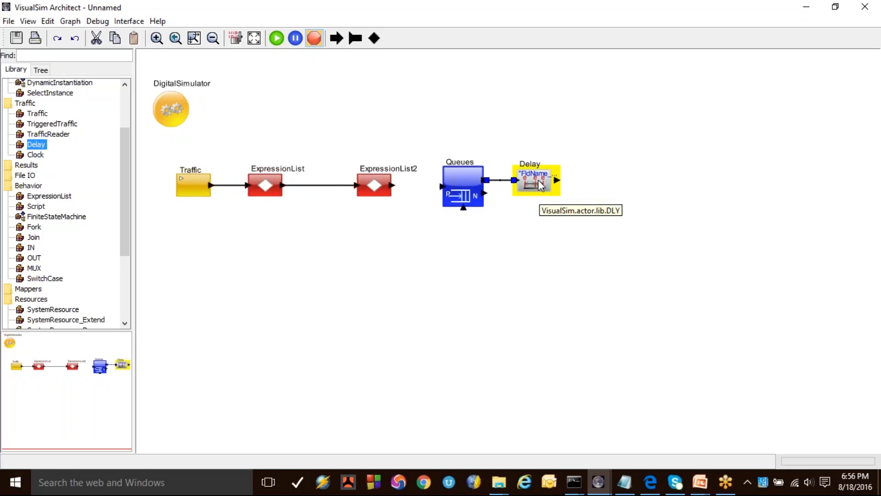
{"action": "left_click_drag", "start_coordinate": [442, 134], "coordinate": [586, 300]}
Step: Place a Parameter from Model Setup above the Queues block and rename it Arbiter_Clock_Speed
{"action": "scroll", "coordinate": [79, 198], "scroll_direction": "up", "scroll_amount": 3}
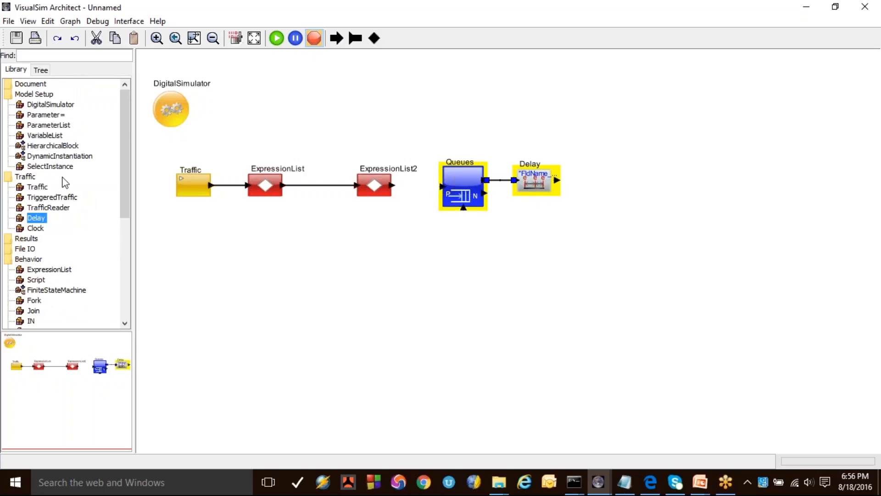
{"action": "left_click_drag", "start_coordinate": [45, 114], "coordinate": [488, 133]}
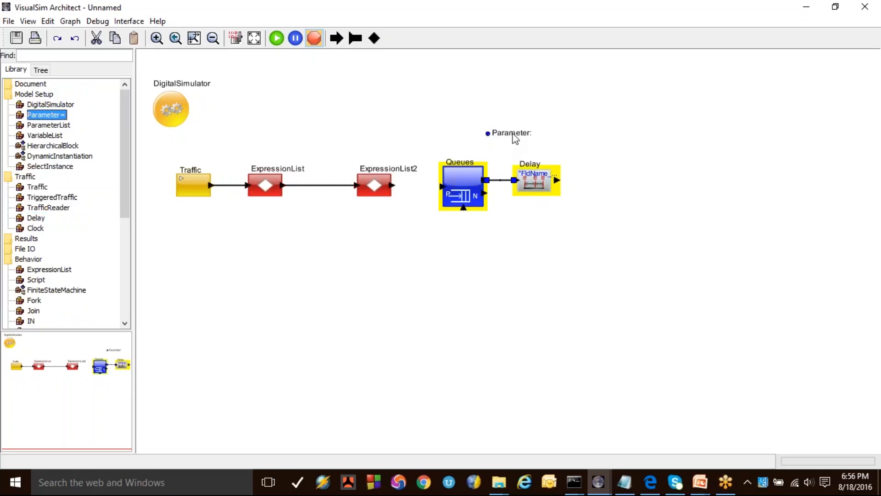
{"action": "right_click", "coordinate": [502, 140]}
{"action": "left_click", "coordinate": [533, 158]}
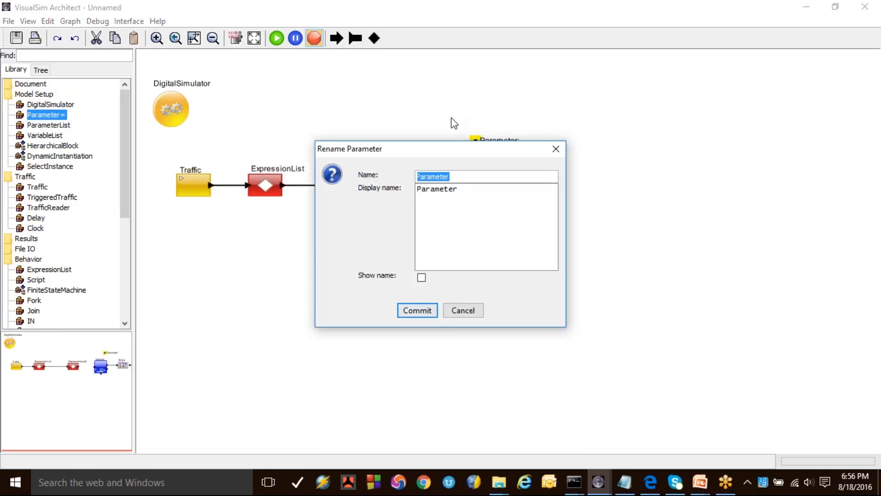
{"action": "type", "text": "Arbiter_Clock_spee"}
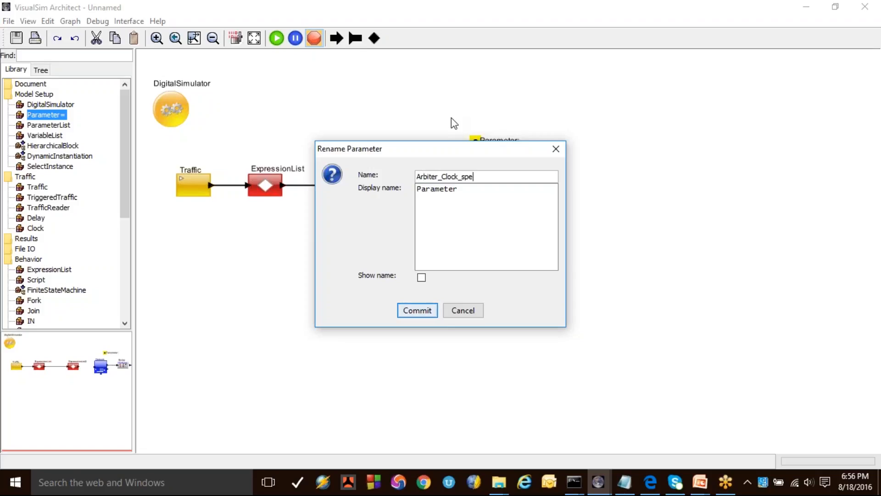
{"action": "key", "text": "BackSpace"}
{"action": "key", "text": "BackSpace"}
{"action": "key", "text": "BackSpace"}
{"action": "key", "text": "BackSpace"}
{"action": "type", "text": "Speed"}
{"action": "key", "text": "Return"}
Step: Set the Arbiter_Clock_Speed parameter to 200.0
{"action": "double_click", "coordinate": [534, 142]}
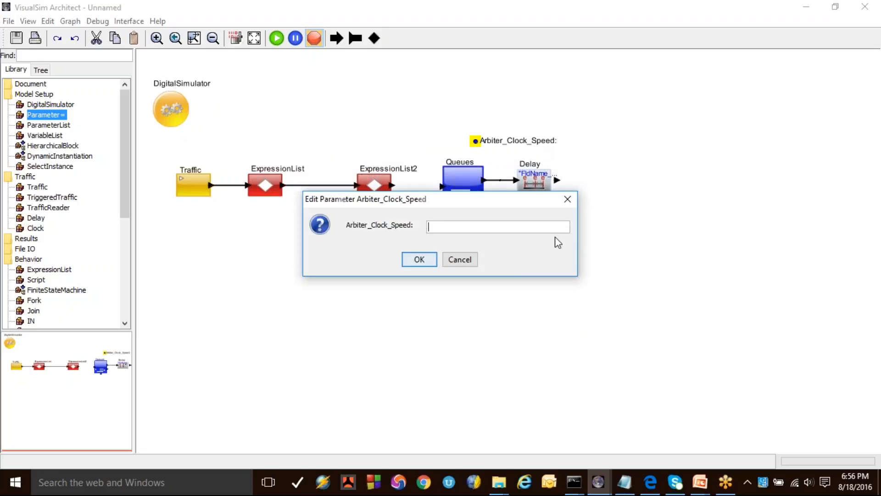
{"action": "type", "text": "200.0"}
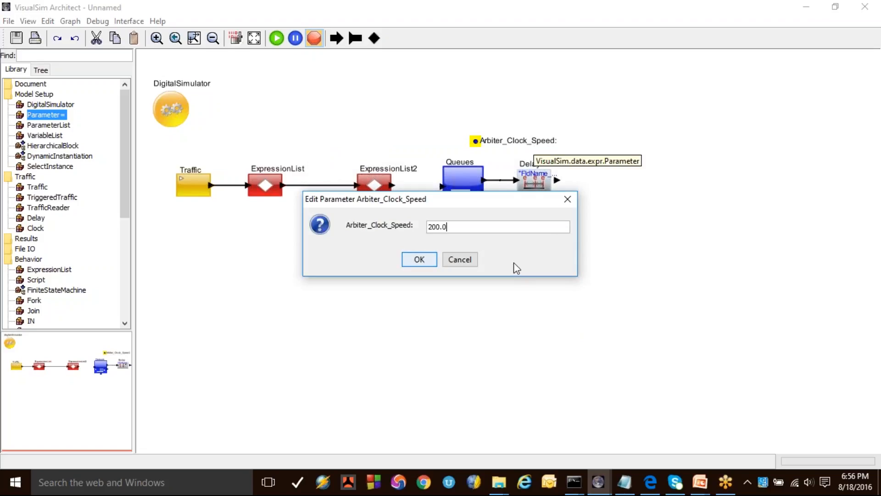
{"action": "left_click", "coordinate": [418, 260]}
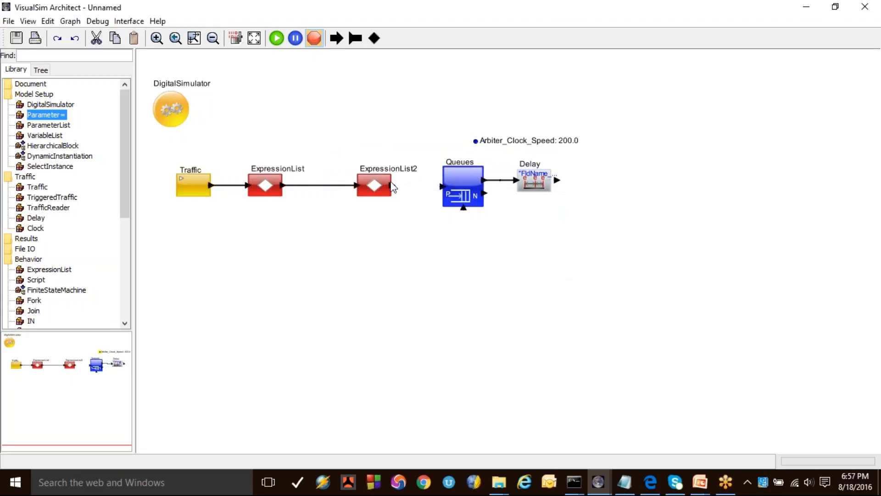
Step: Connect ExpressionList2 to the Queues input and replace its expressions with the unfinished assignment "input.Arbiter_Delay ="
{"action": "double_click", "coordinate": [373, 189]}
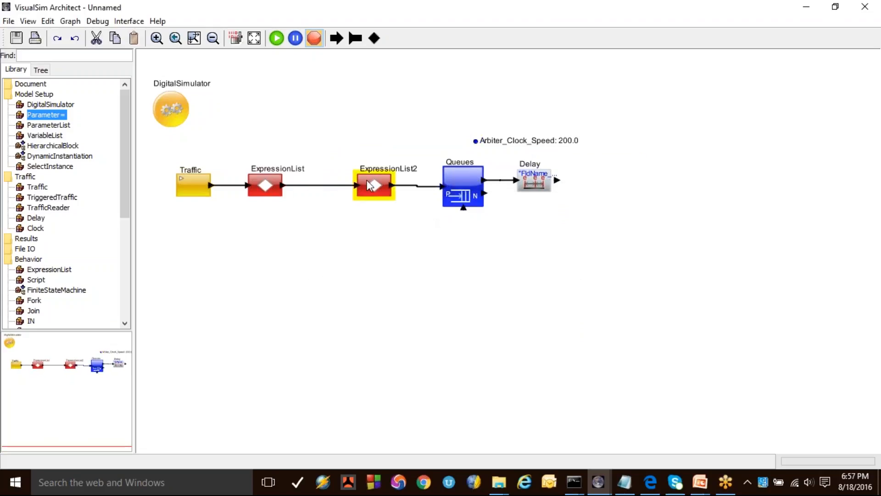
{"action": "left_click_drag", "start_coordinate": [451, 189], "coordinate": [365, 180]}
{"action": "key", "text": "BackSpace"}
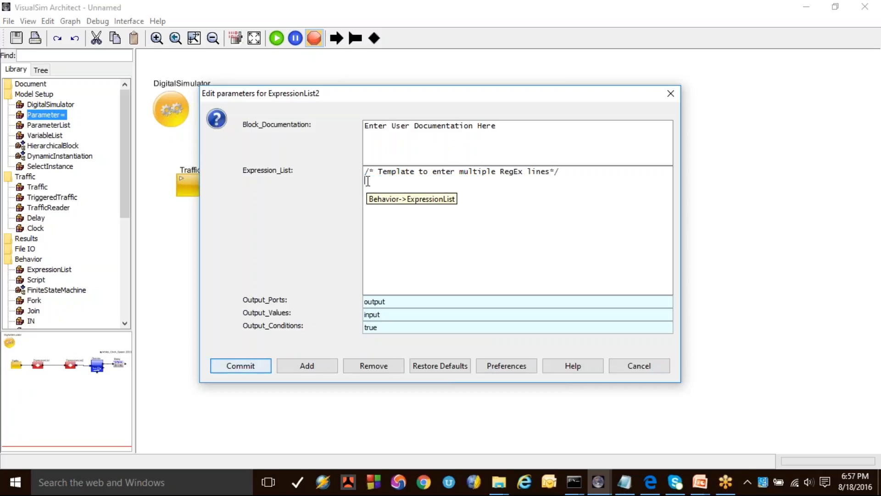
{"action": "type", "text": "input"}
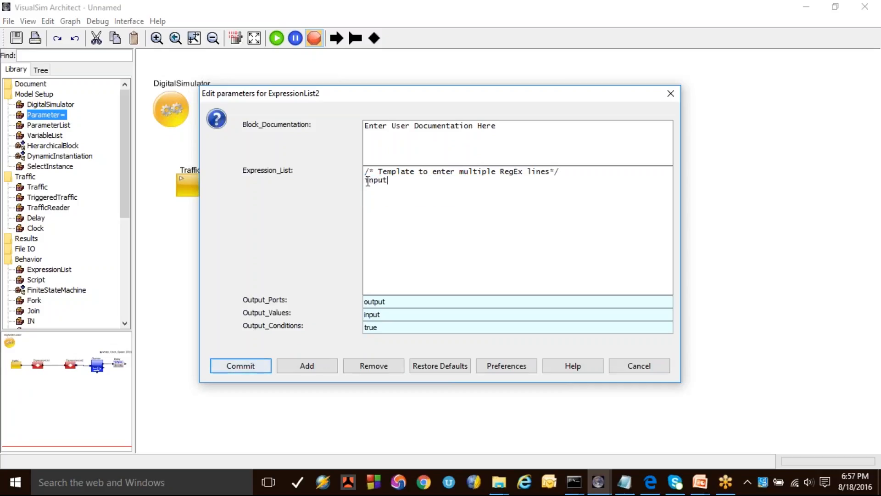
{"action": "type", "text": ".Arbiter_Delay ="}
{"action": "left_click", "coordinate": [220, 365]}
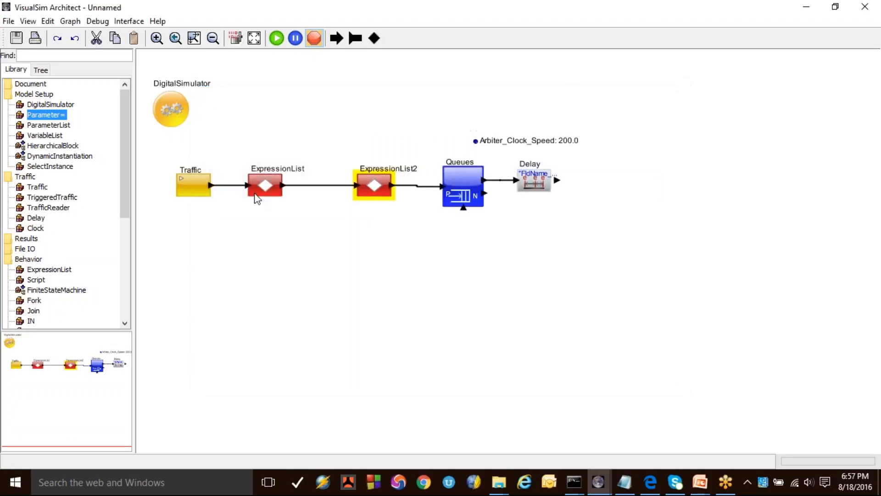
Step: Copy input.Bytes from the first ExpressionList and paste it as the start of the Arbiter_Delay value in ExpressionList2
{"action": "left_click", "coordinate": [260, 186]}
{"action": "double_click", "coordinate": [260, 186]}
{"action": "double_click", "coordinate": [398, 188]}
{"action": "key", "text": "ctrl+c"}
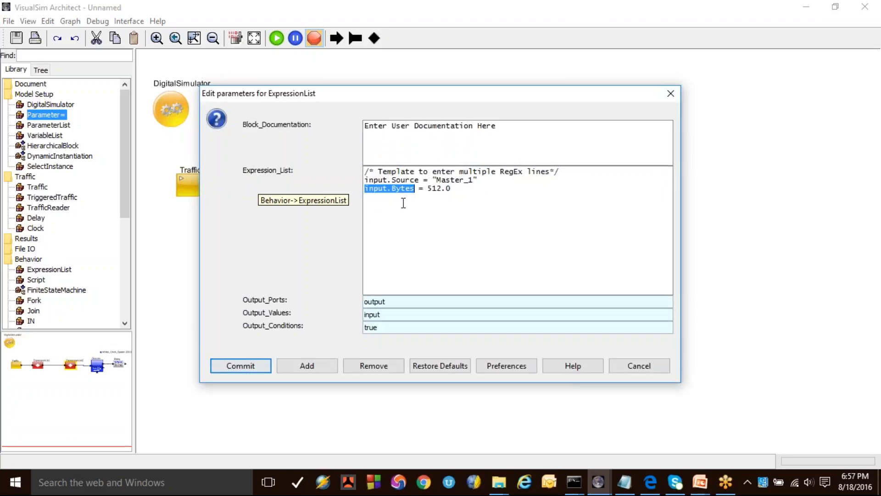
{"action": "left_click", "coordinate": [647, 370]}
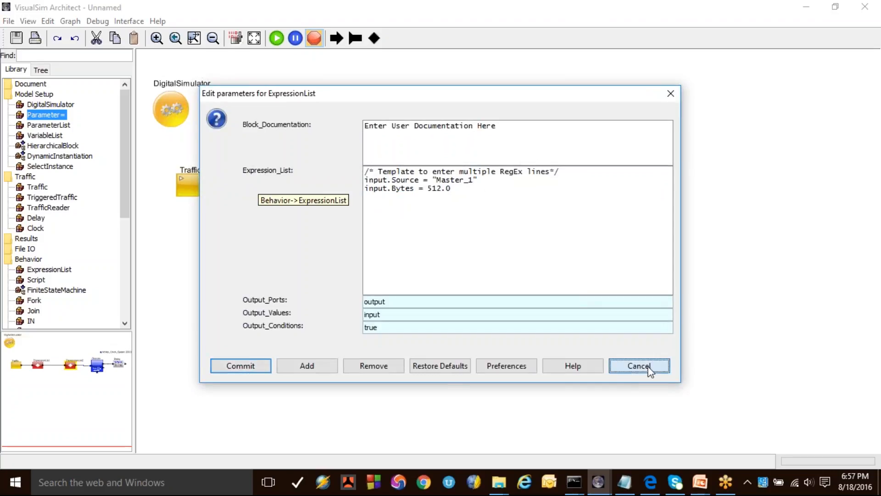
{"action": "double_click", "coordinate": [381, 182]}
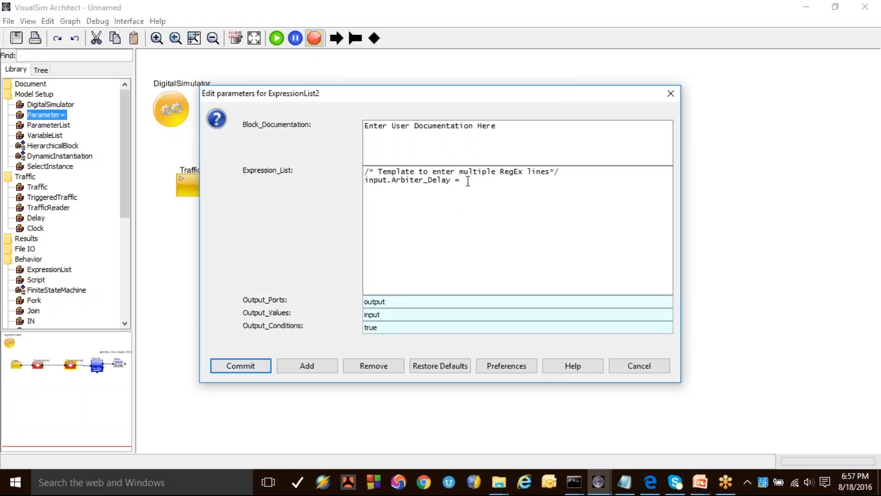
{"action": "key", "text": "ctrl+v"}
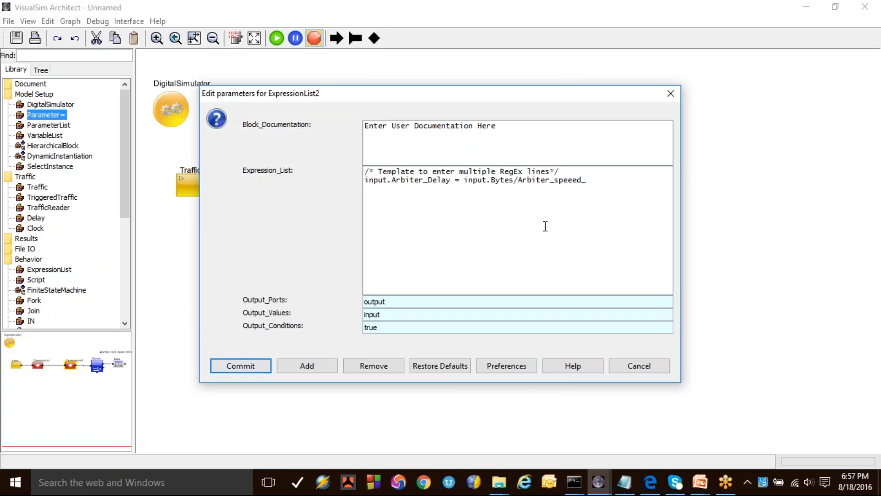
Step: Complete the ExpressionList2 line as input.Arbiter_Delay = input.Bytes/Arbiter_Clock_Speed and commit it
{"action": "left_click_drag", "start_coordinate": [524, 93], "coordinate": [507, 188]}
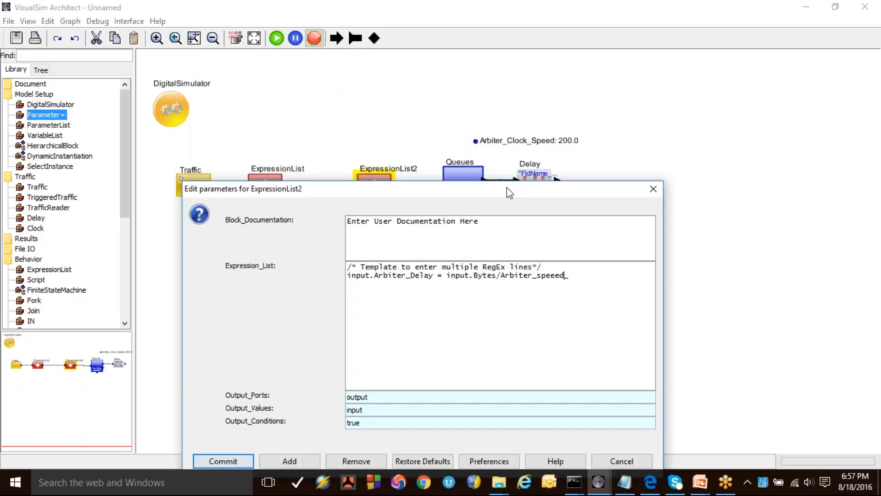
{"action": "key", "text": "BackSpace"}
{"action": "key", "text": "BackSpace"}
{"action": "key", "text": "BackSpace"}
{"action": "key", "text": "BackSpace"}
{"action": "key", "text": "BackSpace"}
{"action": "key", "text": "BackSpace"}
{"action": "key", "text": "BackSpace"}
{"action": "type", "text": "Clock_Speed"}
{"action": "left_click", "coordinate": [388, 275]}
{"action": "left_click_drag", "start_coordinate": [424, 195], "coordinate": [441, 114]}
{"action": "left_click", "coordinate": [239, 379]}
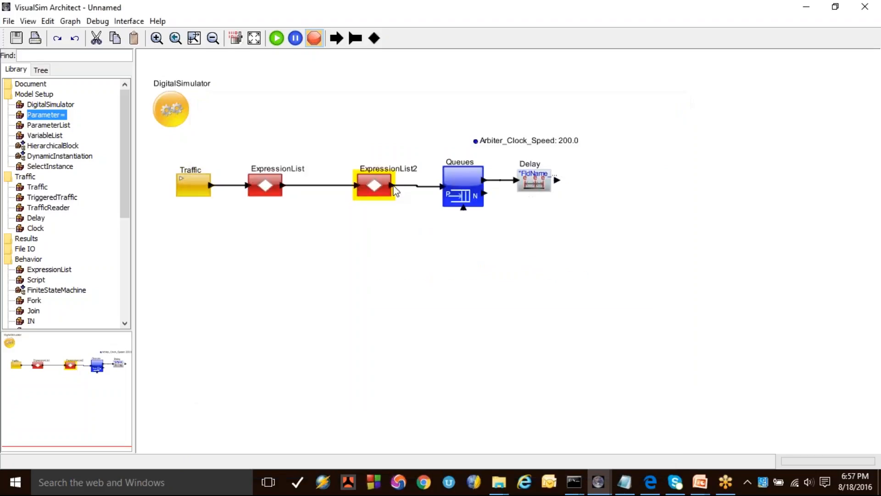
Step: Copy the Arbiter_Delay field name from ExpressionList2 and use it as the Delay block's Delay_Value, "Arbiter_Delay"
{"action": "double_click", "coordinate": [371, 187]}
{"action": "left_click_drag", "start_coordinate": [454, 179], "coordinate": [391, 180]}
{"action": "key", "text": "ctrl+c"}
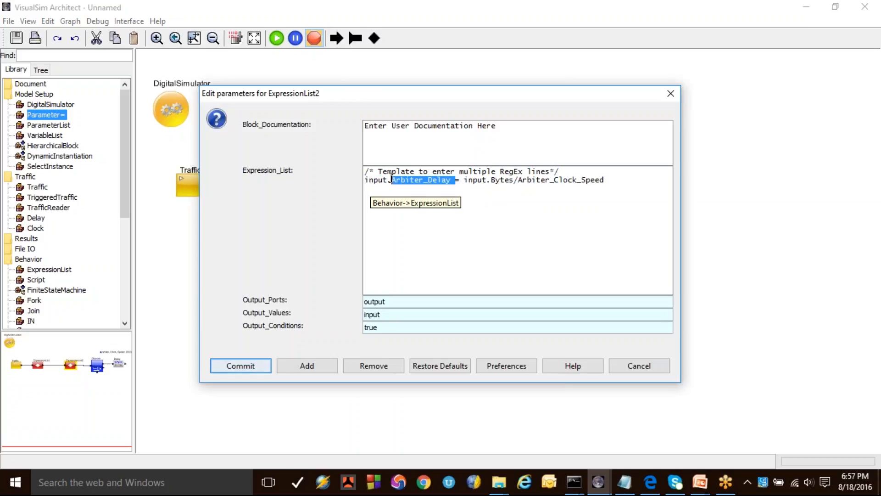
{"action": "left_click", "coordinate": [639, 366]}
{"action": "double_click", "coordinate": [518, 179]}
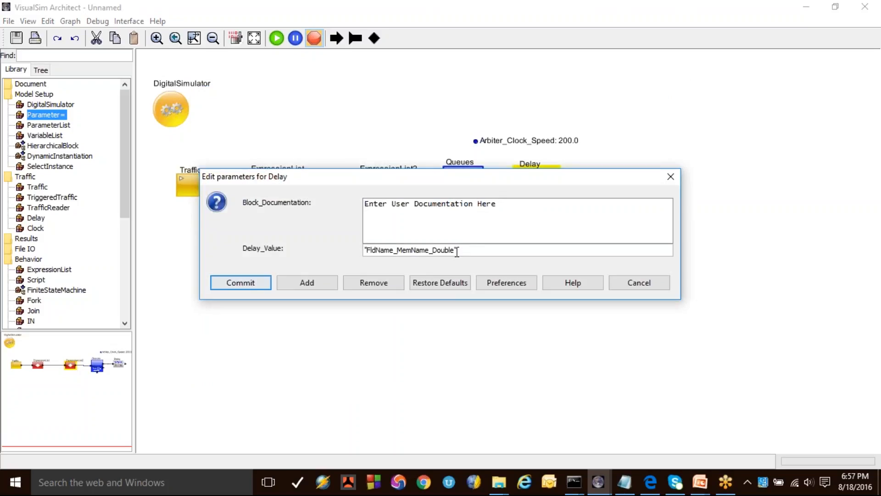
{"action": "double_click", "coordinate": [436, 249]}
{"action": "key", "text": "ctrl+v"}
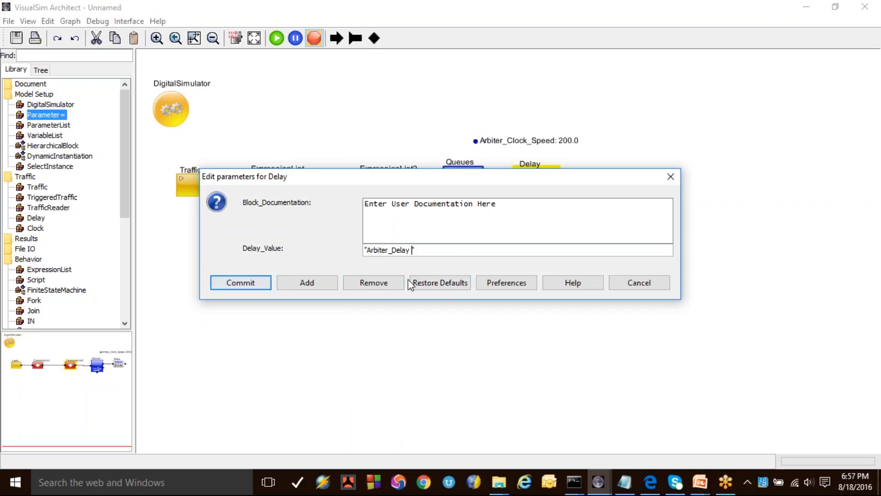
{"action": "left_click", "coordinate": [258, 284]}
{"action": "left_click", "coordinate": [525, 209]}
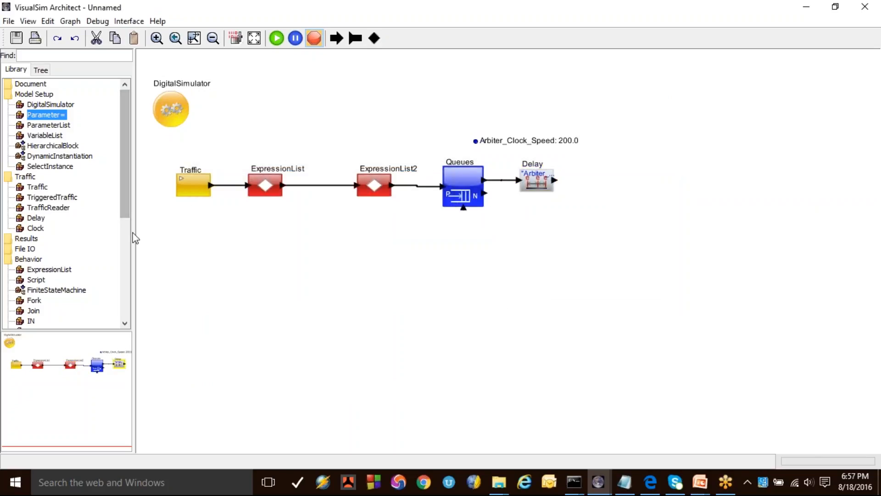
Step: Add another ExpressionList block from the Behavior library after the Delay block
{"action": "left_click_drag", "start_coordinate": [40, 271], "coordinate": [637, 175]}
{"action": "right_click", "coordinate": [558, 235]}
{"action": "left_click", "coordinate": [472, 269]}
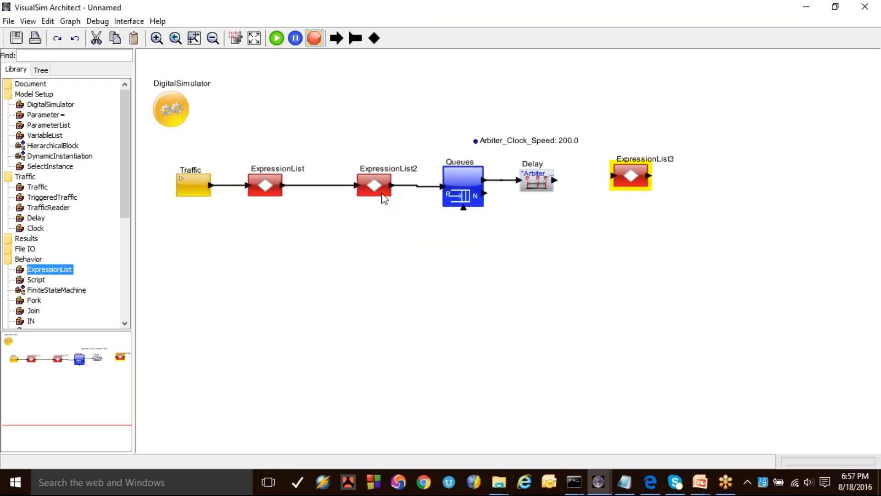
{"action": "left_click", "coordinate": [344, 151]}
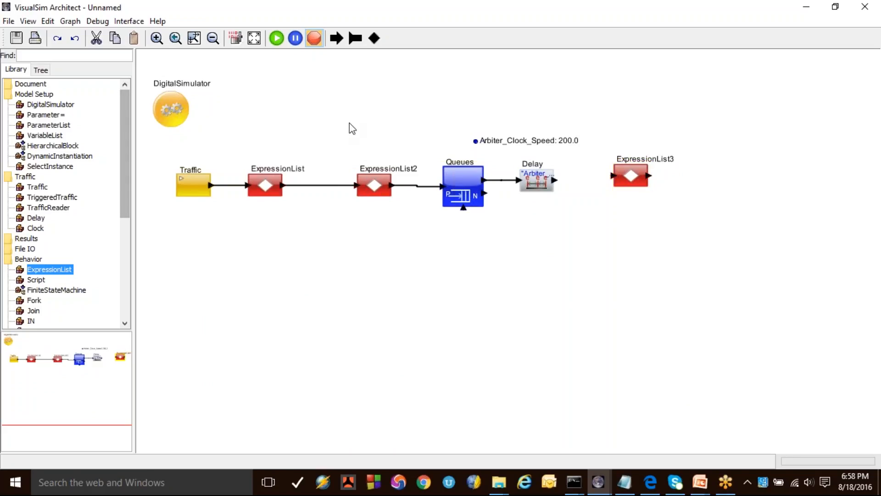
Step: Add an UpdatePower = powerUpdate() line to ExpressionList2's Expression_List, one blank line below the Arbiter_Delay expression
{"action": "left_click_drag", "start_coordinate": [338, 112], "coordinate": [660, 263]}
{"action": "left_click", "coordinate": [464, 298]}
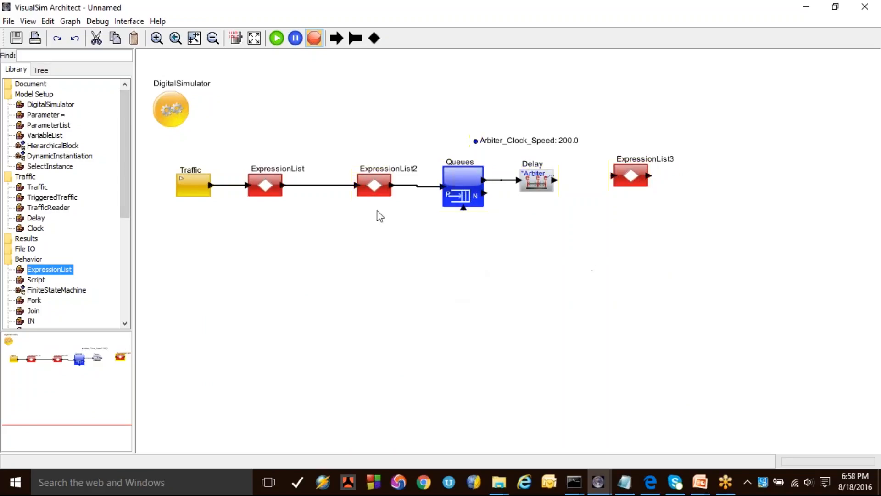
{"action": "double_click", "coordinate": [375, 187]}
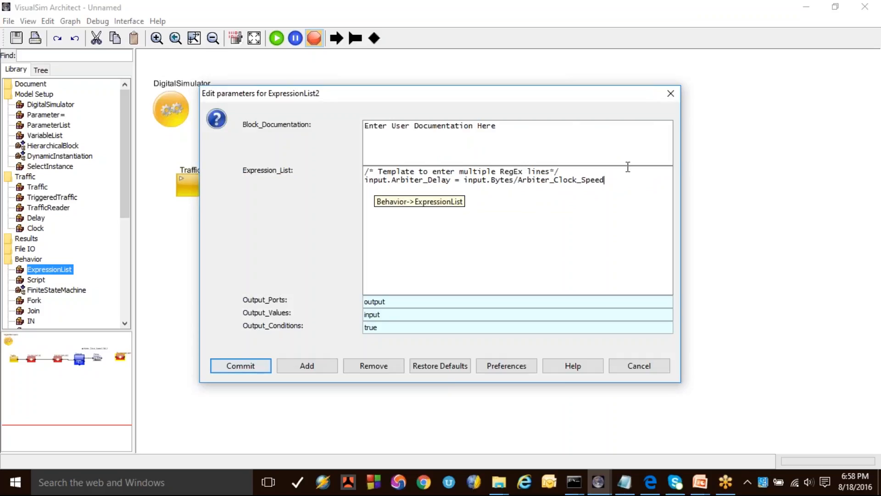
{"action": "key", "text": "Return"}
{"action": "key", "text": "Return"}
{"action": "type", "text": "UpdatePowe"}
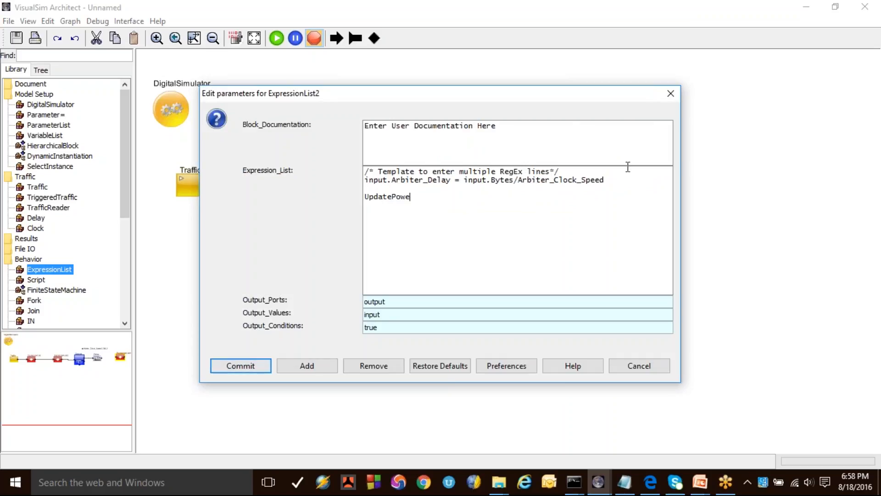
{"action": "type", "text": "r = powerUpdate()"}
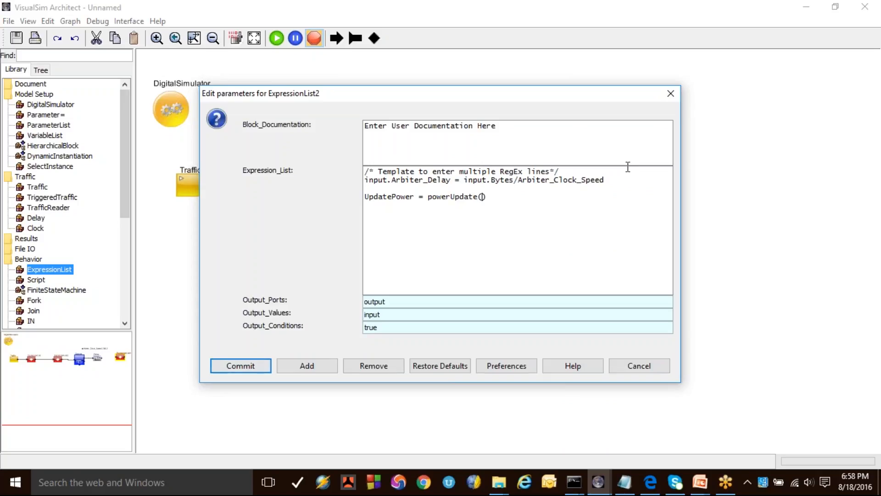
{"action": "type", "text": "\"\""}
{"action": "type", "text": "Manager"}
{"action": "type", "text": "_1"}
{"action": "type", "text": ",\"\""}
Step: Fill in the powerUpdate arguments as "Manager_1","Arbiter","Active" and commit ExpressionList2
{"action": "key", "text": "Left"}
{"action": "type", "text": "Arbiter"}
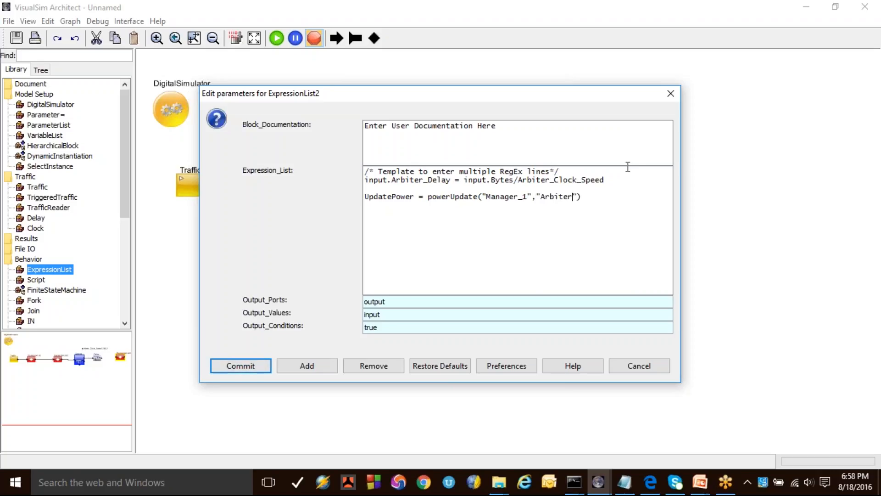
{"action": "key", "text": "Right"}
{"action": "type", "text": ","}
{"action": "type", "text": "\"Acti\""}
{"action": "key", "text": "Left"}
{"action": "type", "text": "Active"}
{"action": "key", "text": "Right"}
{"action": "key", "text": "Right"}
{"action": "left_click", "coordinate": [254, 366]}
Step: Copy the UpdatePower line from ExpressionList2 and paste it over the template result lines in ExpressionList3
{"action": "double_click", "coordinate": [380, 199]}
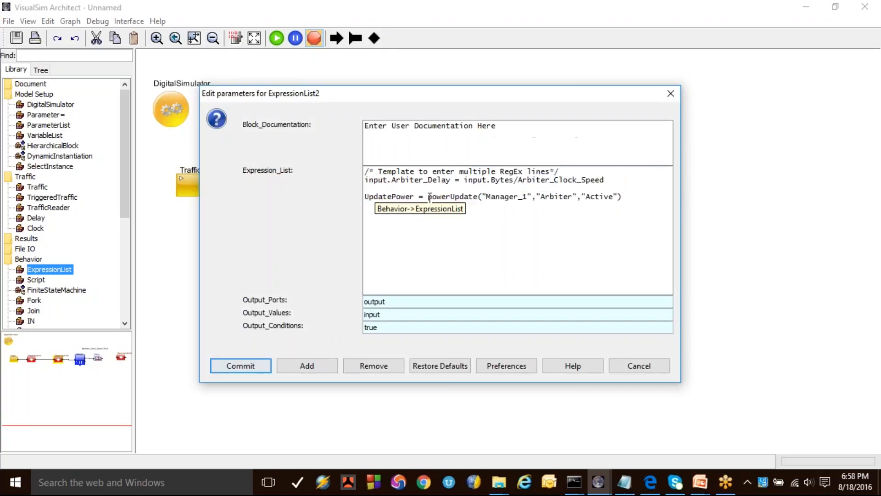
{"action": "triple_click", "coordinate": [430, 198]}
{"action": "key", "text": "ctrl+c"}
{"action": "left_click", "coordinate": [259, 363]}
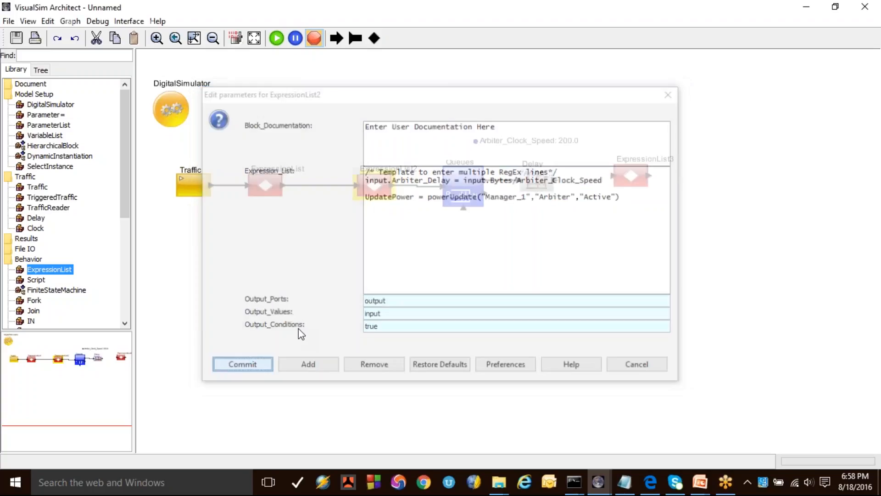
{"action": "left_click", "coordinate": [623, 185]}
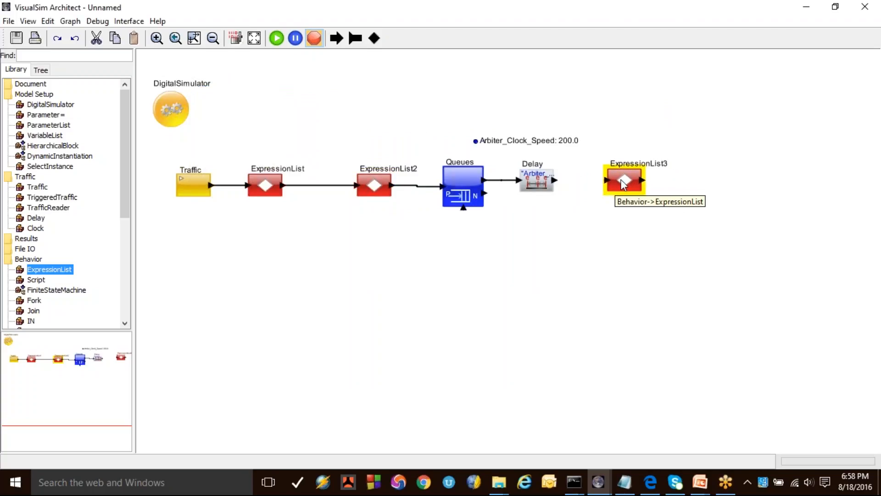
{"action": "double_click", "coordinate": [632, 180]}
{"action": "left_click_drag", "start_coordinate": [535, 220], "coordinate": [352, 174]}
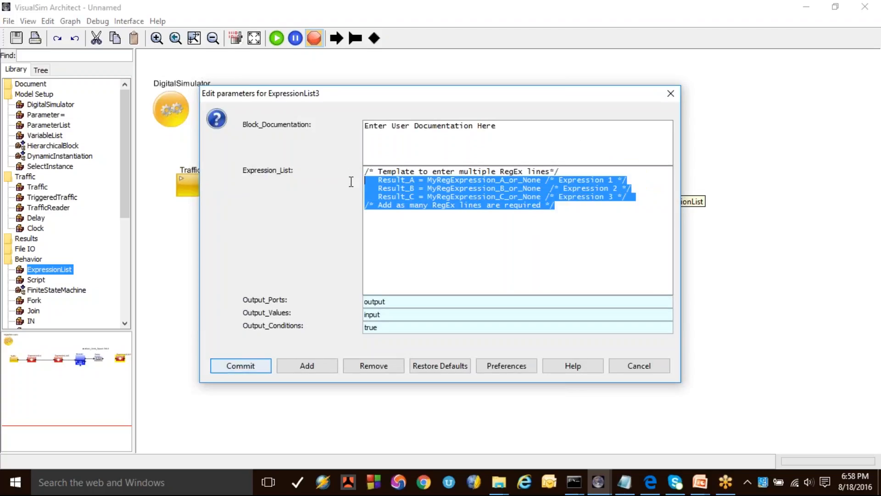
{"action": "key", "text": "ctrl+v"}
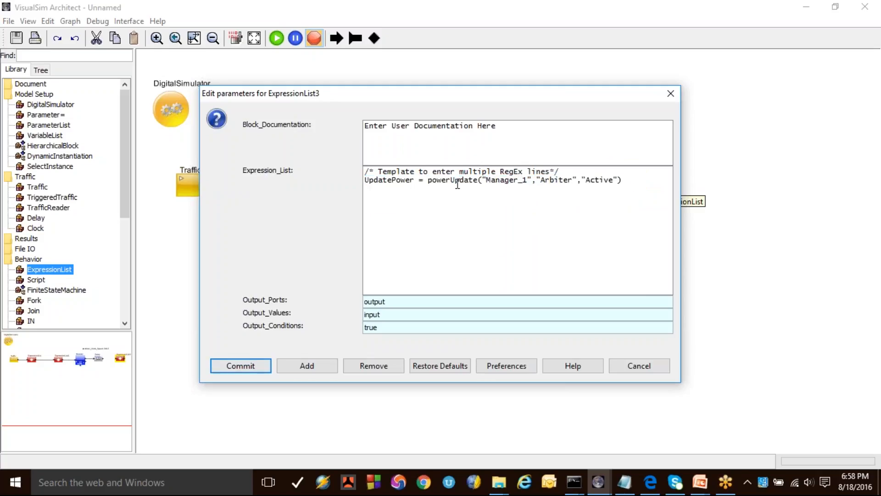
Step: Change the state argument of powerUpdate in ExpressionList3 to "Standby" and commit it
{"action": "double_click", "coordinate": [596, 181]}
{"action": "left_click", "coordinate": [602, 181]}
{"action": "double_click", "coordinate": [601, 180]}
{"action": "type", "text": "Standby"}
{"action": "left_click", "coordinate": [240, 365]}
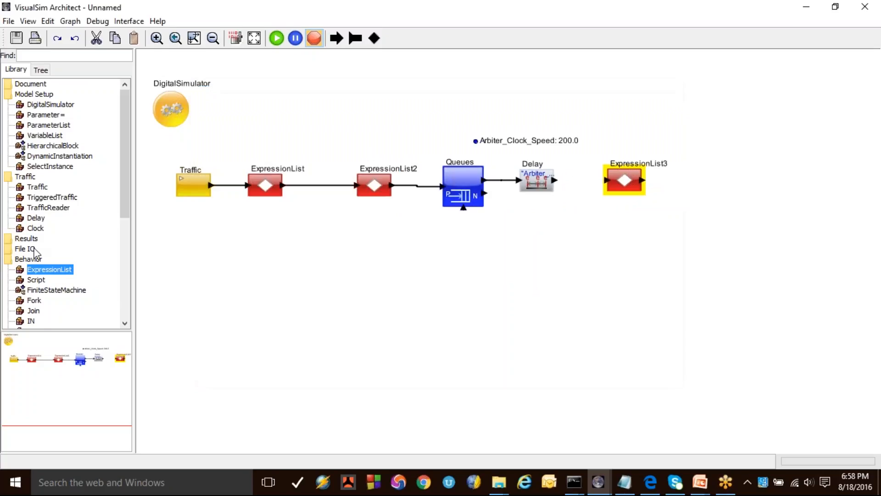
Step: Add a PowerTable block from the Power library in the empty area above the first two ExpressionList blocks
{"action": "scroll", "coordinate": [46, 257], "scroll_direction": "down", "scroll_amount": 3}
{"action": "scroll", "coordinate": [32, 272], "scroll_direction": "down", "scroll_amount": 3}
{"action": "double_click", "coordinate": [25, 251]}
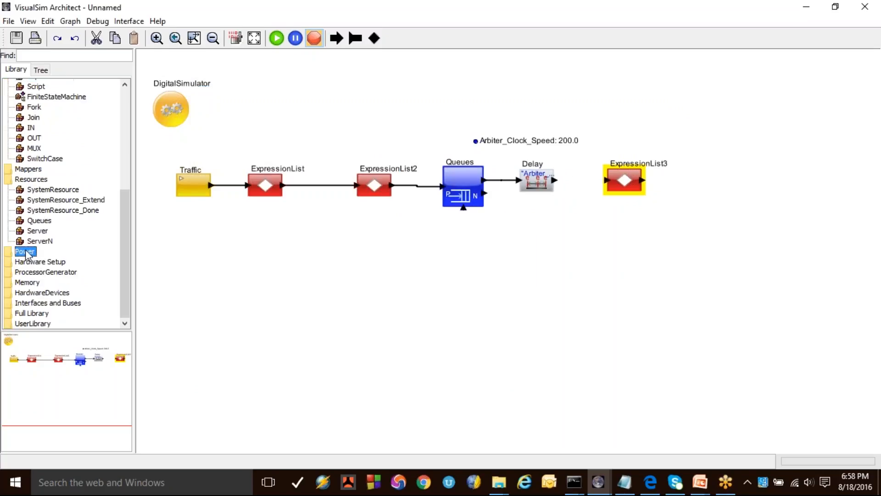
{"action": "left_click_drag", "start_coordinate": [45, 261], "coordinate": [373, 104]}
Step: Replace PowerTable's sample rows with Arbiter: Active 200.0, Standby 100.0, Wait 40.0, Idle 0.0, and set Manager_Speed_Mhz to 500.0
{"action": "double_click", "coordinate": [373, 103]}
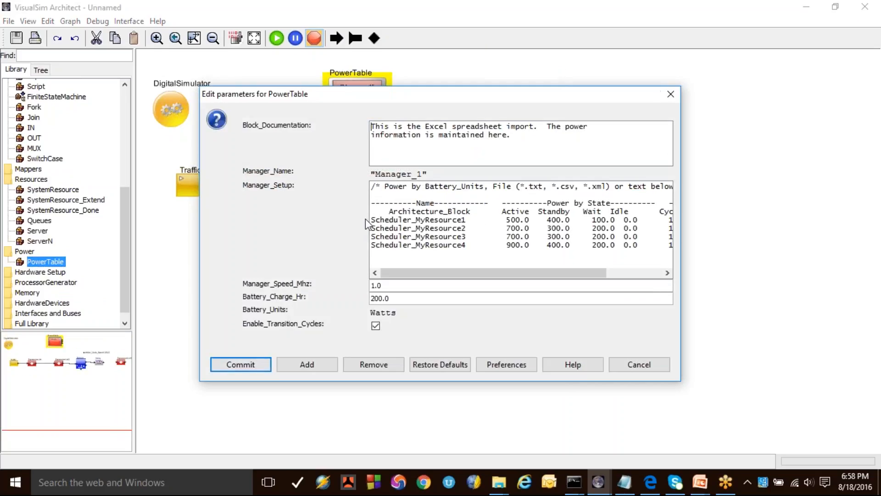
{"action": "left_click_drag", "start_coordinate": [371, 220], "coordinate": [377, 254]}
{"action": "key", "text": "Delete"}
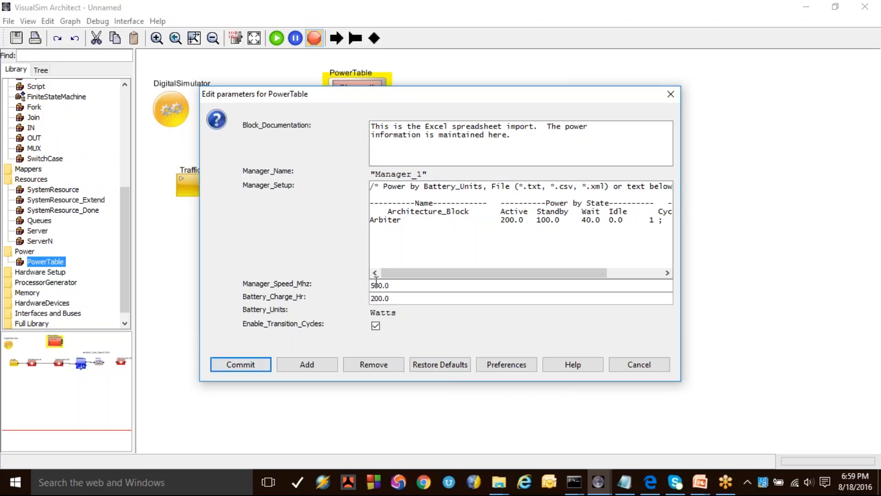
Step: Switch the PowerTable's Battery_Units preference to Line, set the units to Milli_Watts and commit the parameters
{"action": "left_click", "coordinate": [507, 363]}
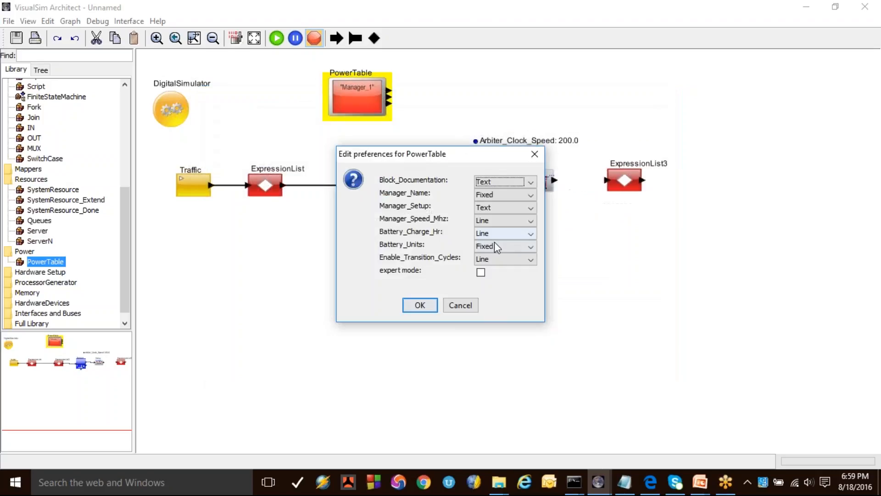
{"action": "left_click", "coordinate": [494, 245]}
{"action": "left_click", "coordinate": [486, 258]}
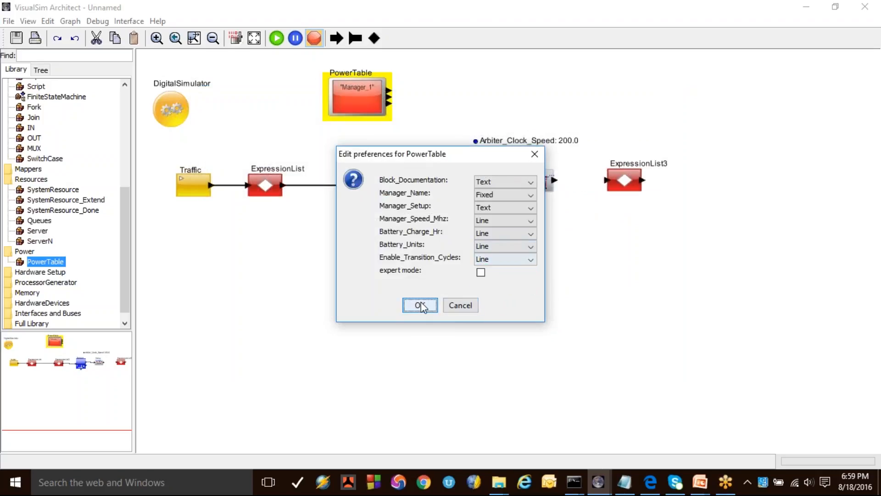
{"action": "left_click", "coordinate": [420, 306]}
{"action": "left_click", "coordinate": [372, 312]}
{"action": "type", "text": "Mi"}
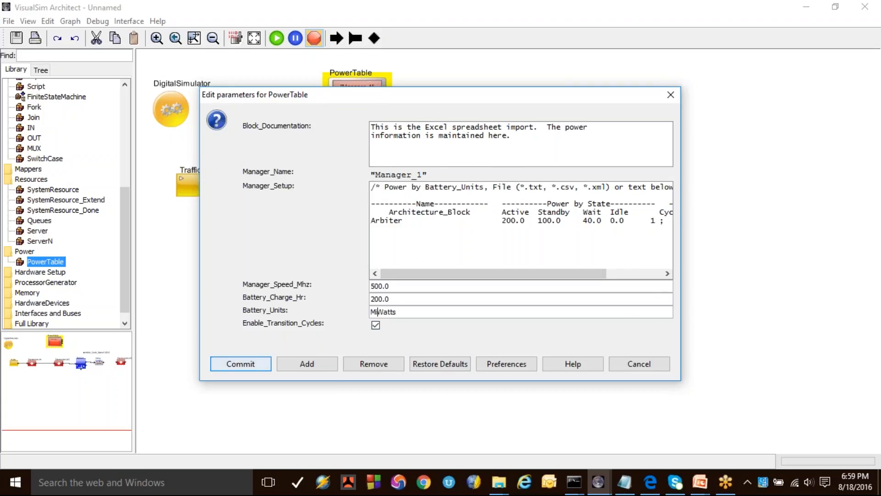
{"action": "type", "text": "lli_"}
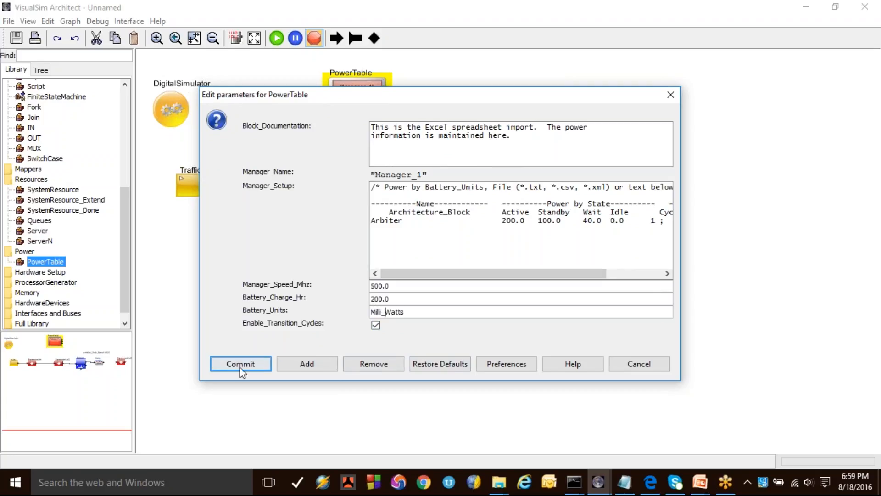
{"action": "left_click", "coordinate": [240, 364]}
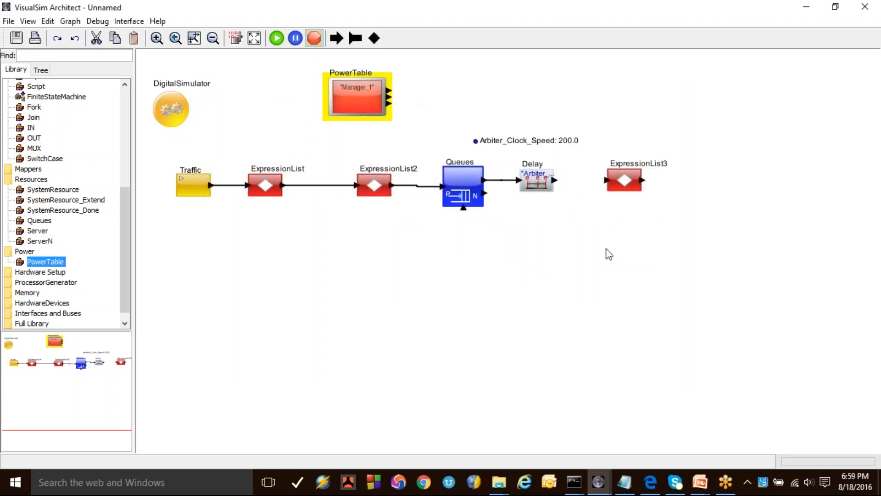
Step: Connect the Delay block's output to the input of ExpressionList3
{"action": "left_click", "coordinate": [609, 253]}
{"action": "left_click_drag", "start_coordinate": [555, 180], "coordinate": [607, 180]}
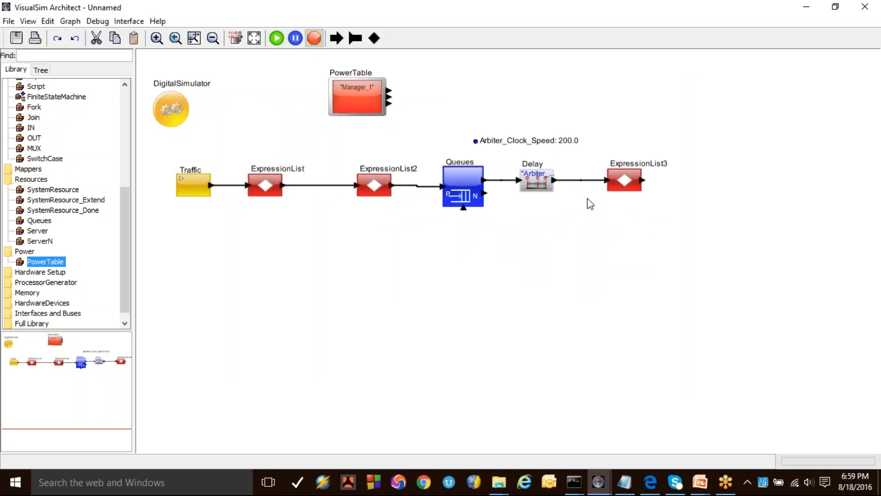
Step: Duplicate ExpressionList3, place the copy below the Delay block and flip its ports horizontally
{"action": "left_click", "coordinate": [625, 178]}
{"action": "key", "text": "ctrl+c"}
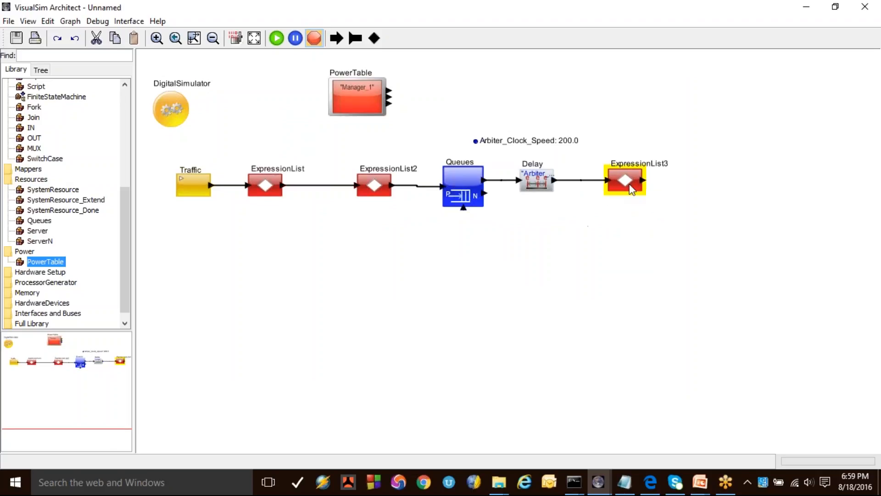
{"action": "key", "text": "ctrl+v"}
{"action": "left_click_drag", "start_coordinate": [629, 187], "coordinate": [537, 242]}
{"action": "right_click", "coordinate": [537, 244]}
{"action": "mouse_move", "coordinate": [613, 406]}
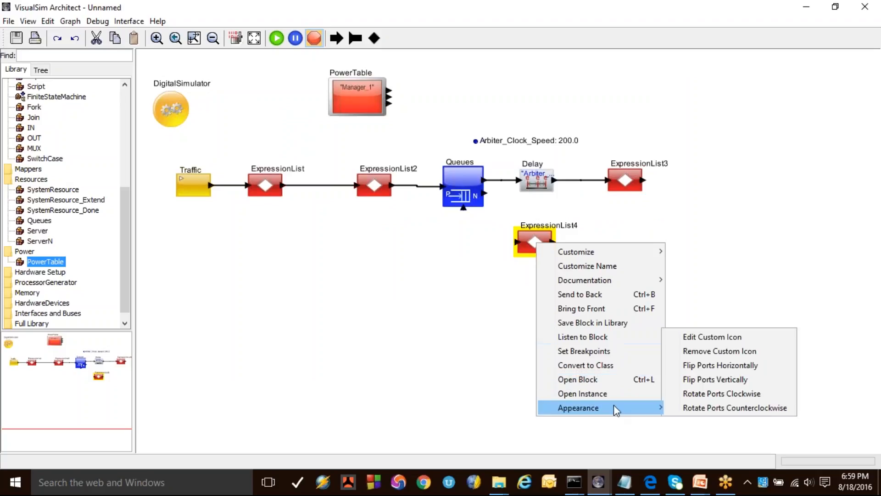
{"action": "left_click", "coordinate": [716, 366]}
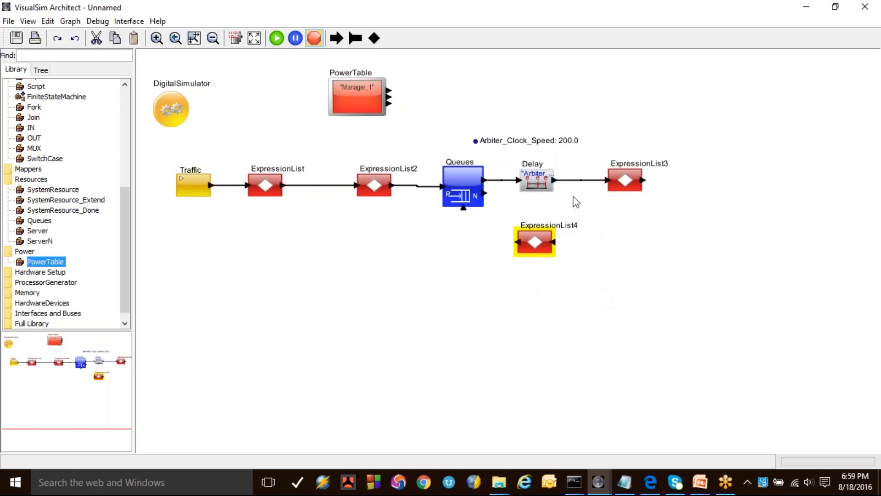
Step: Wire ExpressionList4 as a feedback path from the Delay output link to the Queues block's lower port, and shift it slightly left
{"action": "mouse_move", "coordinate": [576, 179]}
{"action": "left_mouse_down"}
{"action": "mouse_move", "coordinate": [557, 242]}
{"action": "mouse_move", "coordinate": [513, 244]}
{"action": "mouse_move", "coordinate": [466, 204]}
{"action": "left_mouse_up"}
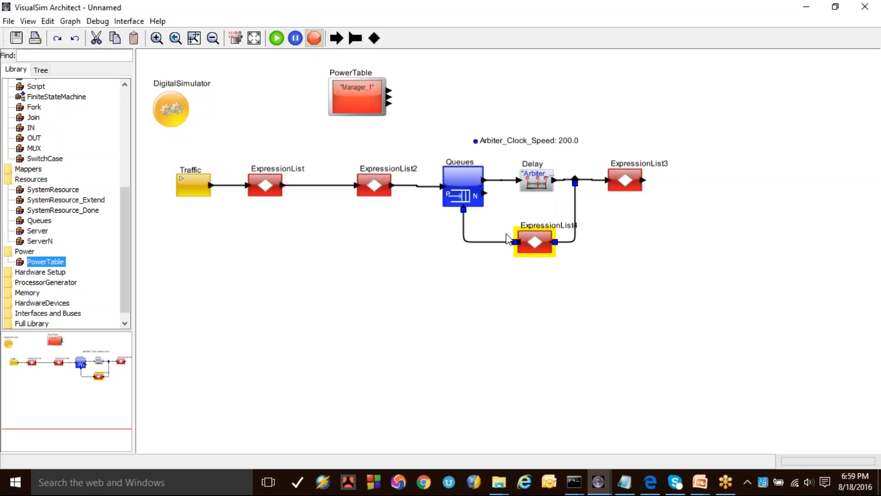
{"action": "left_click_drag", "start_coordinate": [538, 242], "coordinate": [519, 246]}
Step: Set ExpressionList4's Output_Values to 1, remove its UpdatePower line and commit the block
{"action": "double_click", "coordinate": [519, 248]}
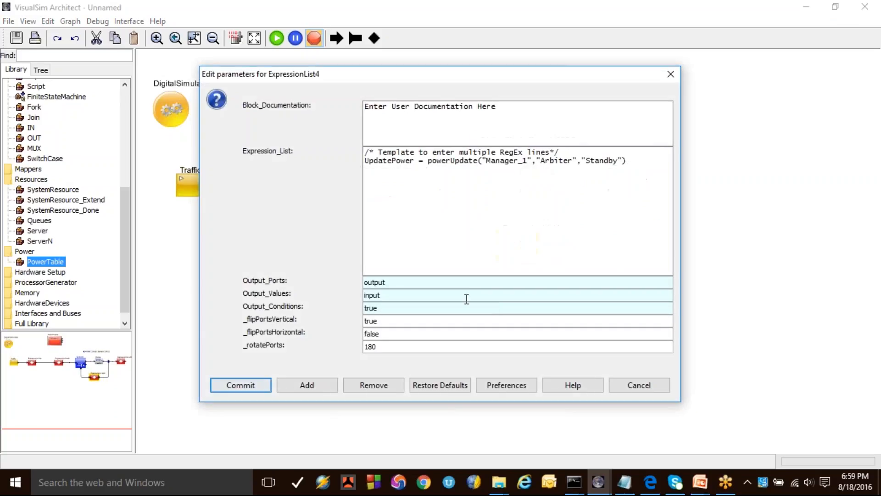
{"action": "double_click", "coordinate": [403, 293]}
{"action": "type", "text": "1"}
{"action": "triple_click", "coordinate": [505, 160]}
{"action": "key", "text": "Delete"}
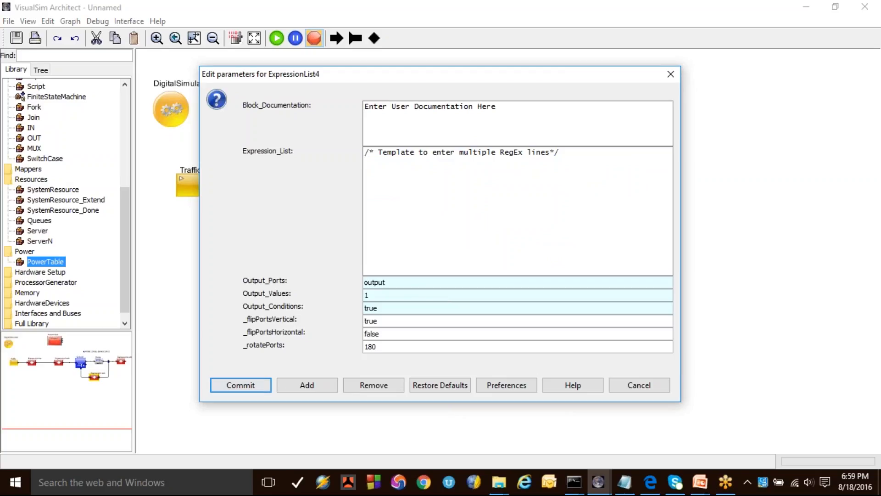
{"action": "left_click", "coordinate": [248, 384]}
{"action": "left_click", "coordinate": [541, 169]}
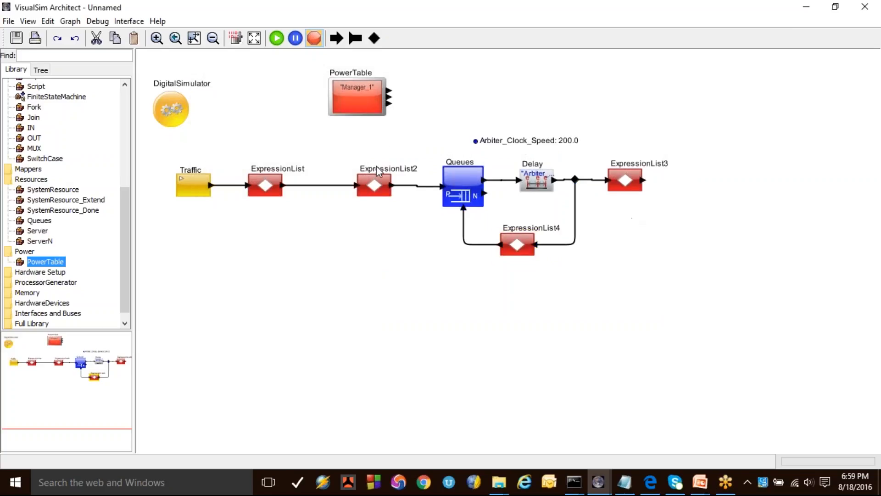
Step: Add a TimeDataPlotter block from the Results library beside the PowerTable
{"action": "scroll", "coordinate": [68, 244], "scroll_direction": "up", "scroll_amount": 3}
{"action": "scroll", "coordinate": [68, 244], "scroll_direction": "up", "scroll_amount": 3}
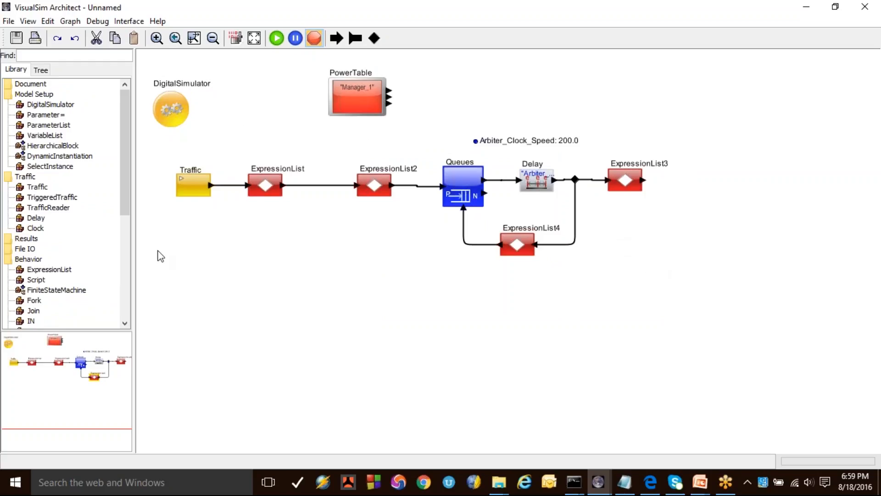
{"action": "left_click_drag", "start_coordinate": [605, 129], "coordinate": [664, 227]}
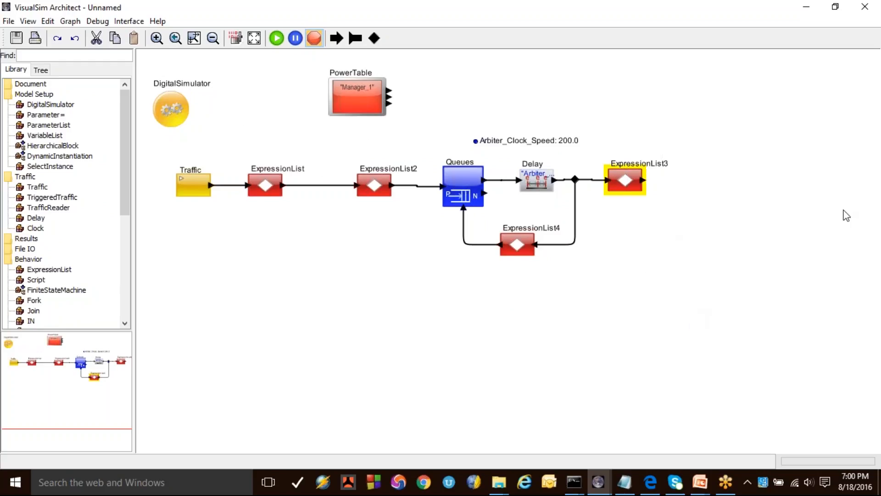
{"action": "double_click", "coordinate": [25, 239]}
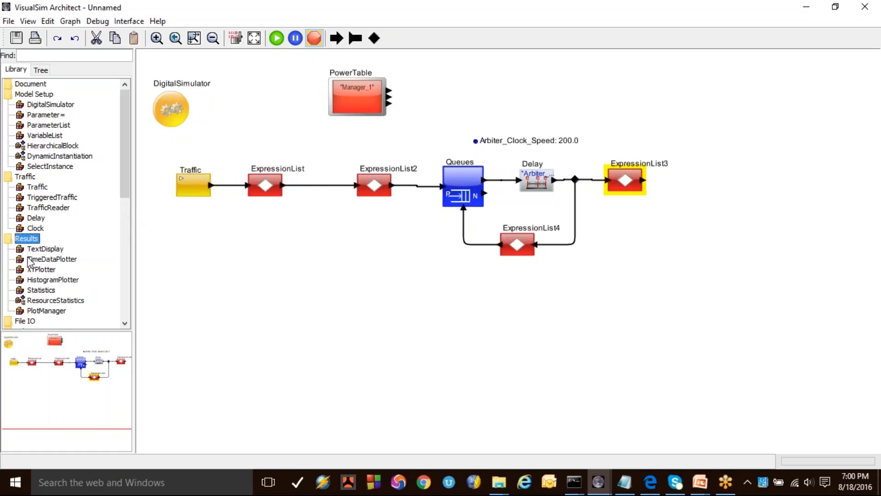
{"action": "left_click", "coordinate": [58, 259]}
{"action": "left_click_drag", "start_coordinate": [437, 86], "coordinate": [438, 88]}
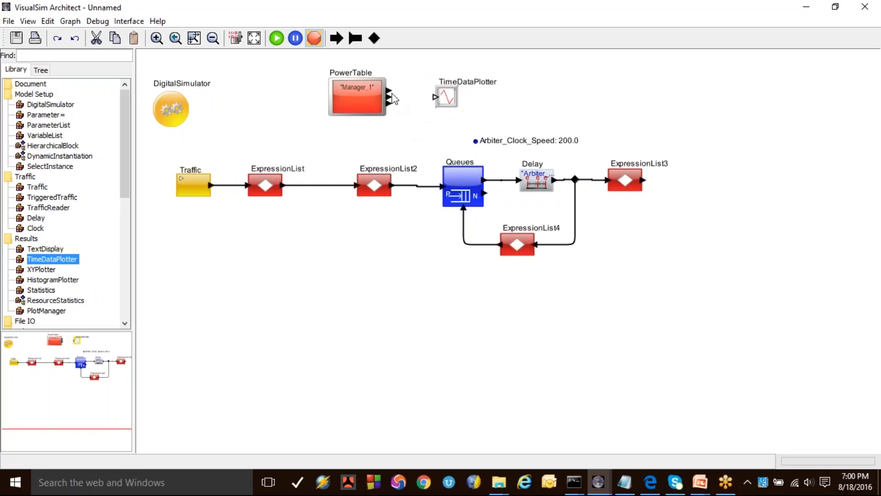
Step: Connect the PowerTable's upper two outputs to the TimeDataPlotter input and adjust the plotter's position
{"action": "left_click_drag", "start_coordinate": [390, 95], "coordinate": [436, 98]}
{"action": "left_click_drag", "start_coordinate": [448, 100], "coordinate": [452, 97]}
{"action": "left_click", "coordinate": [423, 125]}
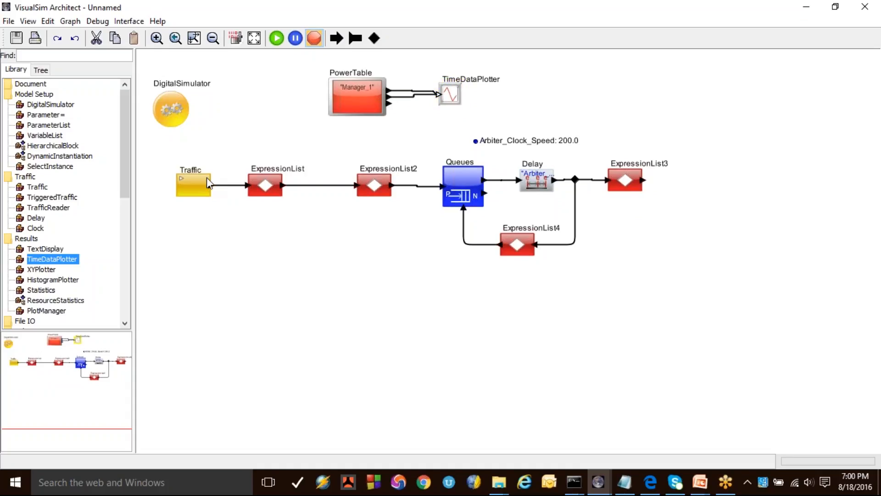
Step: Set the Traffic block's Time_Distribution to Fixed (Value_1), commit it and run the simulation
{"action": "double_click", "coordinate": [206, 177]}
{"action": "left_click", "coordinate": [393, 282]}
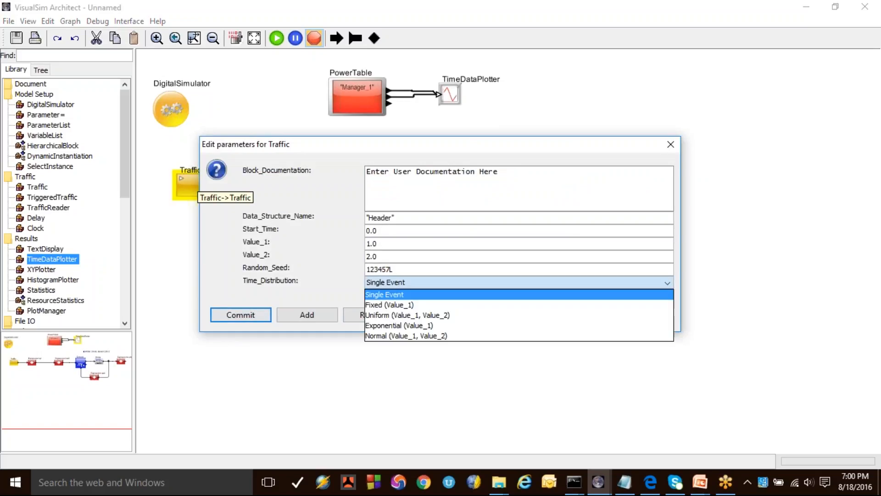
{"action": "left_click", "coordinate": [393, 305]}
{"action": "left_click", "coordinate": [248, 316]}
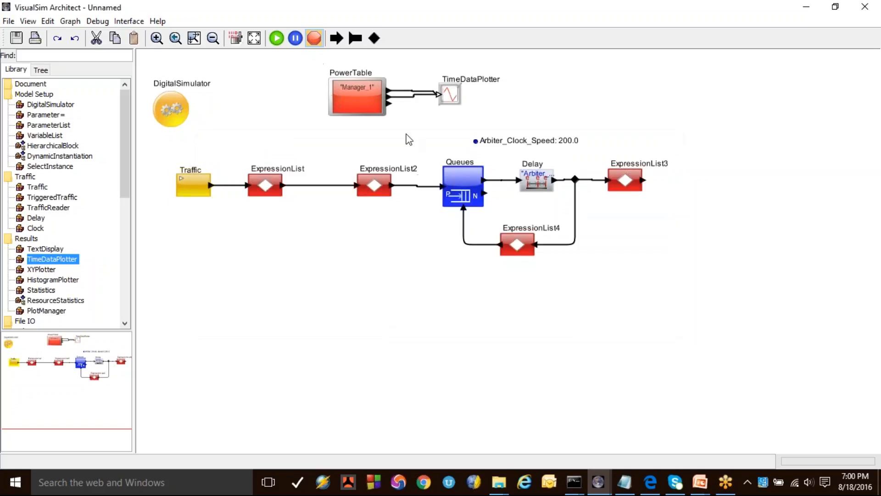
{"action": "left_click", "coordinate": [276, 40]}
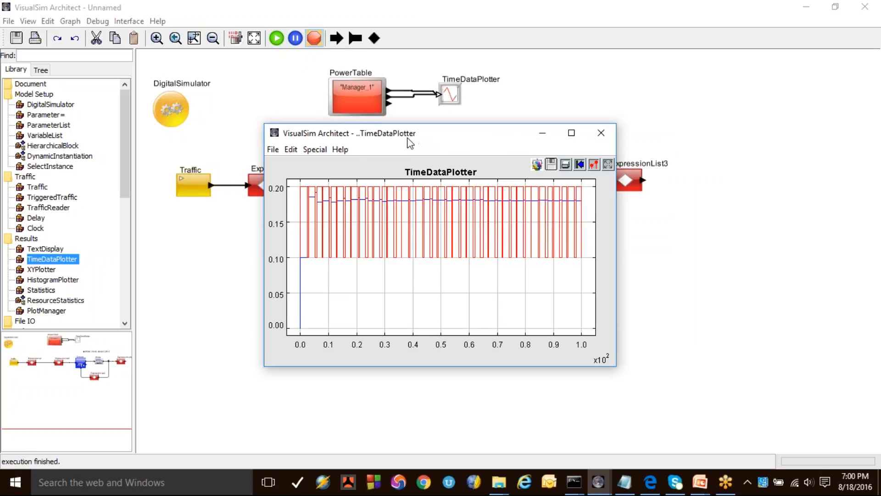
Step: Reposition the TimeDataPlotter plot window and set its plot format to use dots as marks
{"action": "left_click_drag", "start_coordinate": [409, 142], "coordinate": [257, 130]}
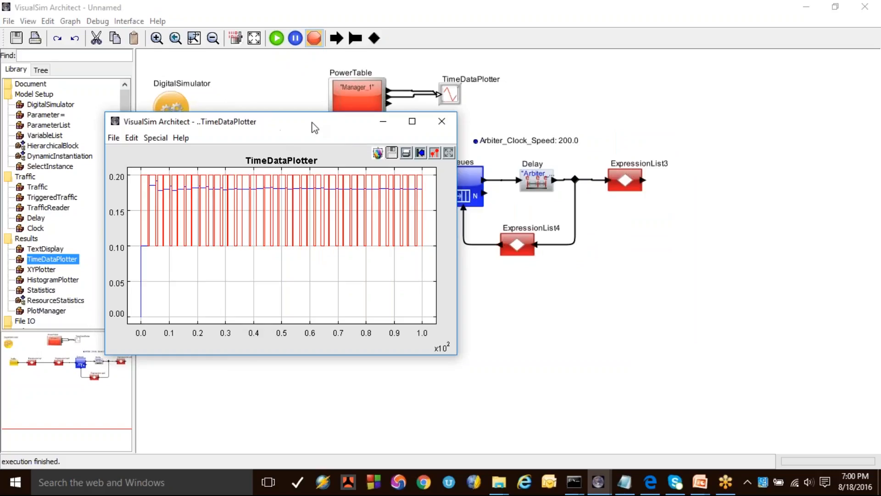
{"action": "left_click_drag", "start_coordinate": [312, 123], "coordinate": [494, 118]}
{"action": "left_click", "coordinate": [618, 150]}
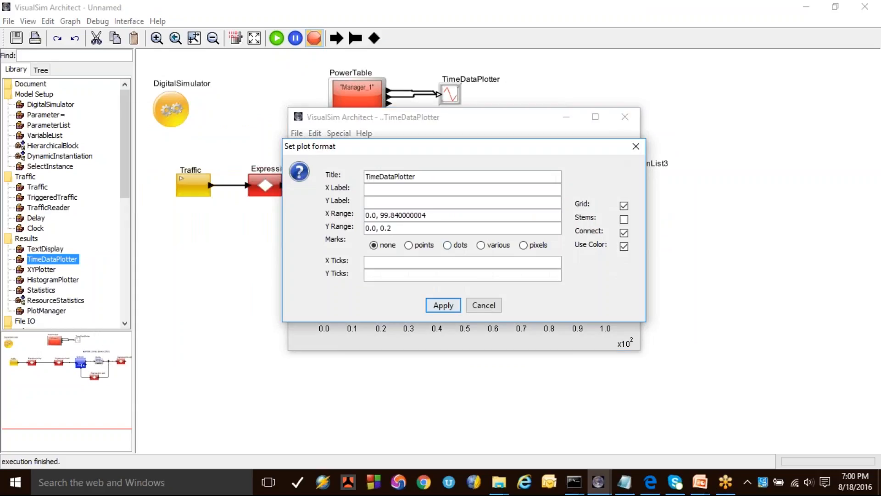
{"action": "left_click", "coordinate": [447, 245]}
{"action": "left_click", "coordinate": [444, 306]}
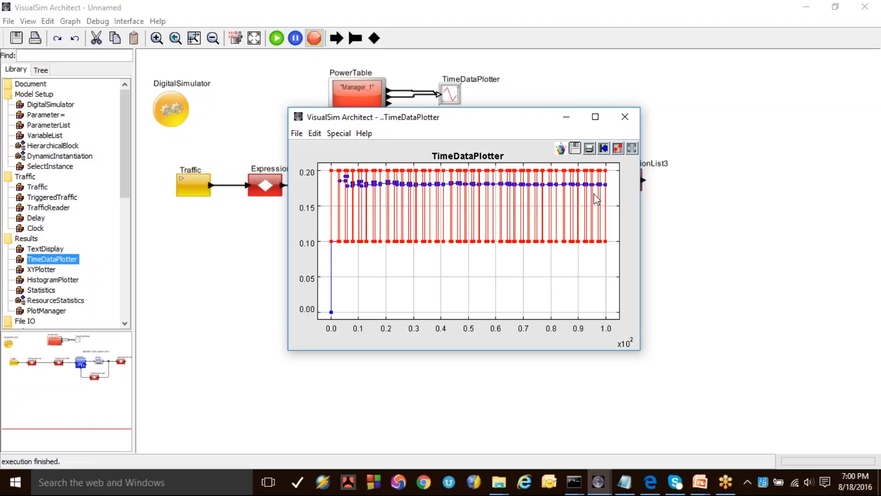
{"action": "left_click", "coordinate": [696, 185]}
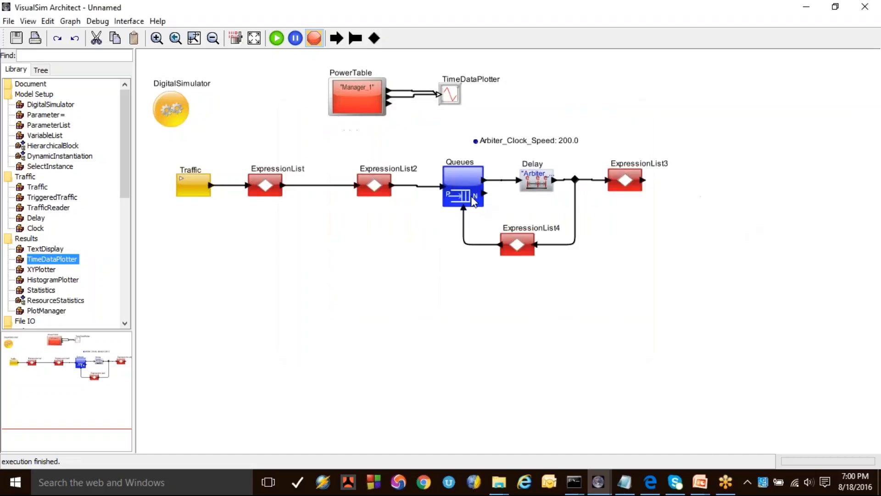
Step: Set the Arbiter_Clock_Speed parameter to 100.0 and run the simulation to view the power plot
{"action": "double_click", "coordinate": [475, 141]}
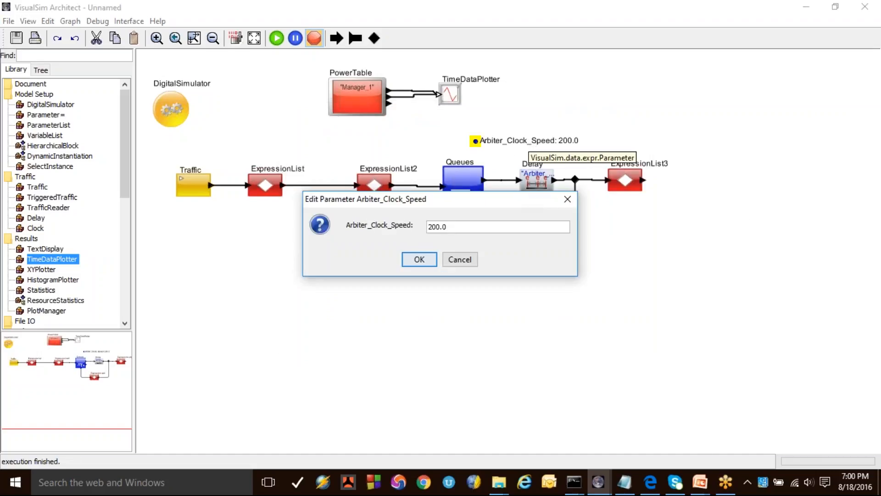
{"action": "left_click_drag", "start_coordinate": [434, 226], "coordinate": [428, 227]}
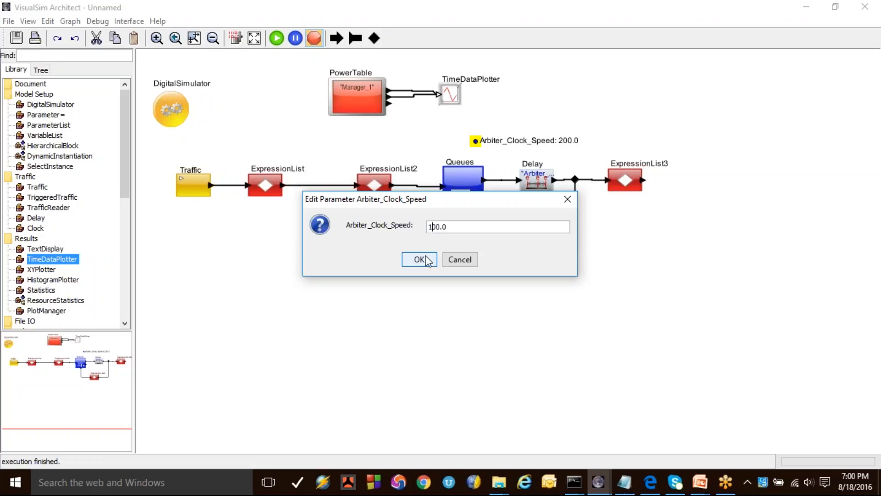
{"action": "left_click", "coordinate": [424, 259]}
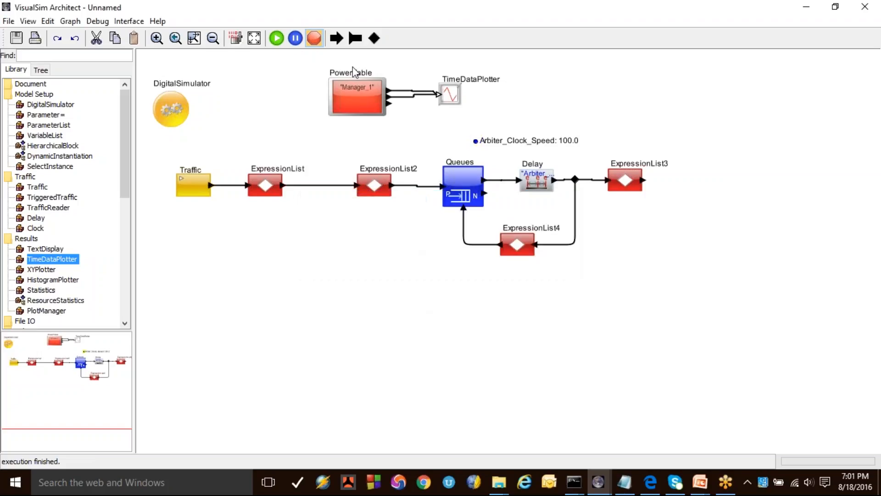
{"action": "left_click", "coordinate": [276, 39]}
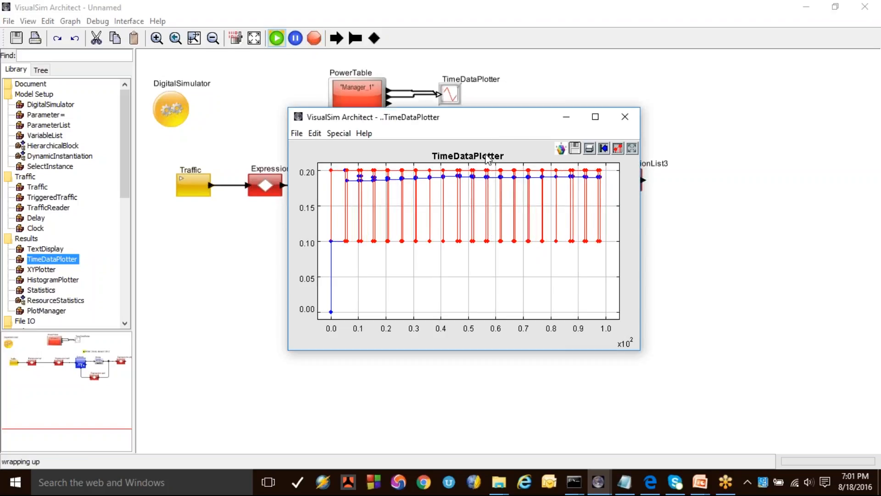
{"action": "left_click", "coordinate": [693, 219]}
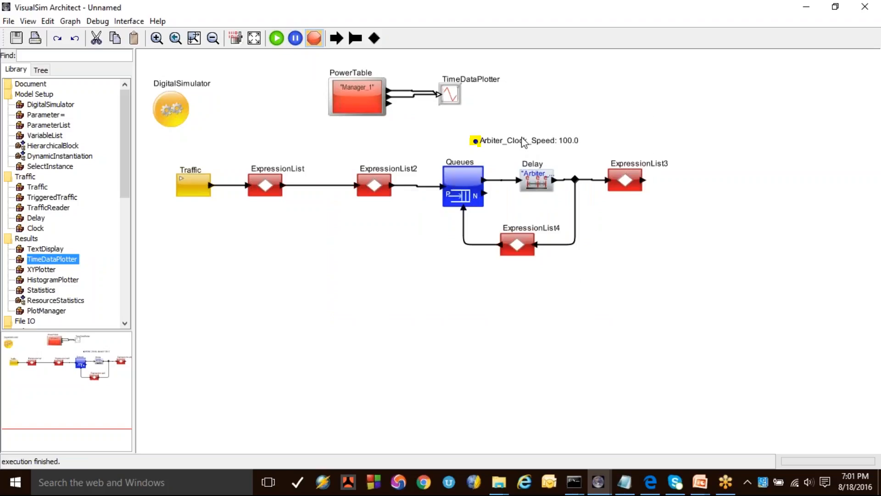
Step: Set the Arbiter_Clock_Speed parameter to 500.0 and rerun the simulation to view the power plot
{"action": "double_click", "coordinate": [475, 141]}
{"action": "type", "text": "5"}
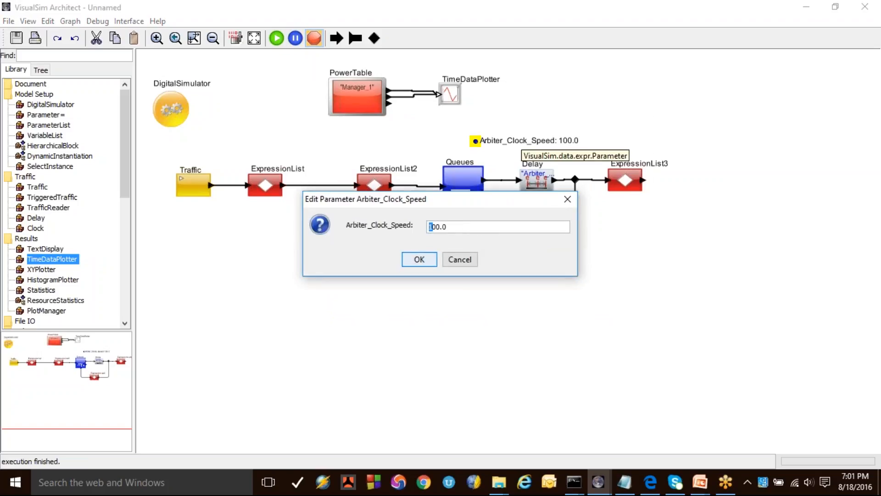
{"action": "left_click", "coordinate": [415, 257]}
{"action": "left_click", "coordinate": [277, 38]}
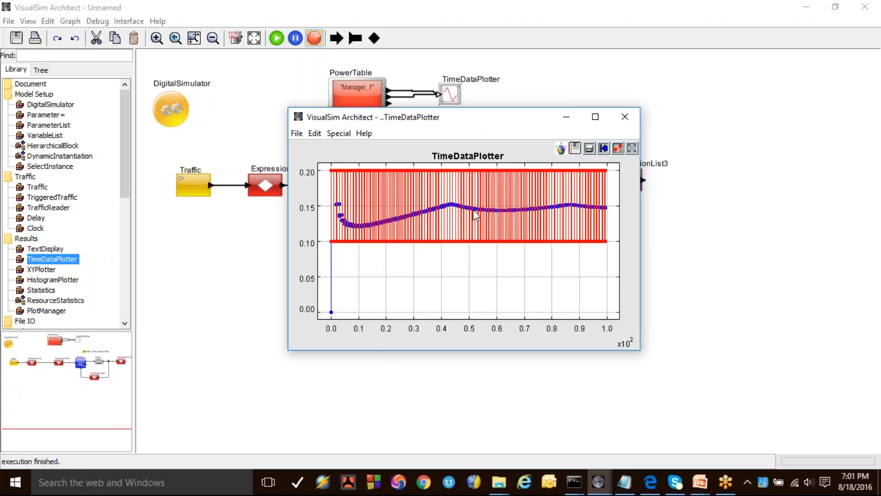
{"action": "left_click", "coordinate": [721, 239]}
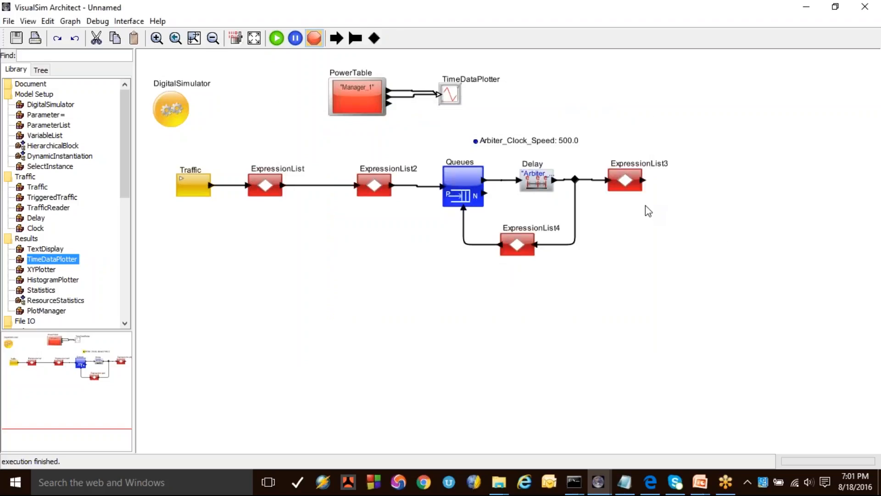
Step: Review the powerUpdate call in ExpressionList2's Expression_List and close the block without changes
{"action": "double_click", "coordinate": [374, 188]}
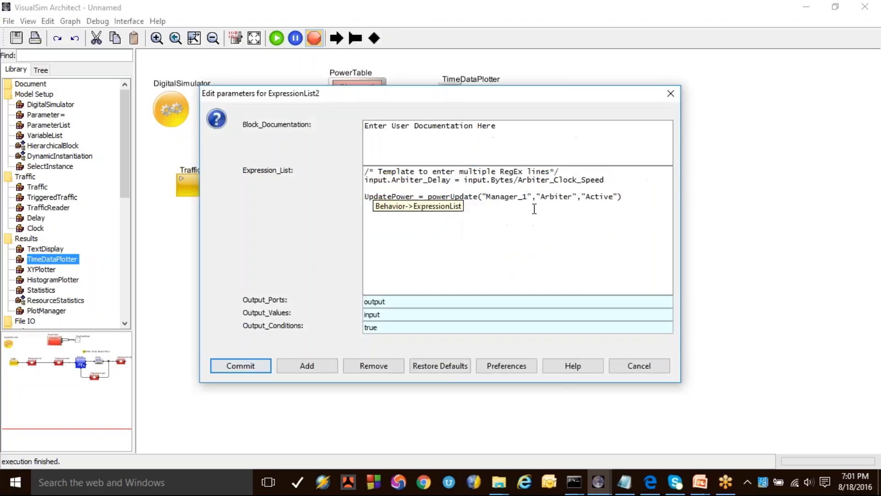
{"action": "double_click", "coordinate": [446, 197]}
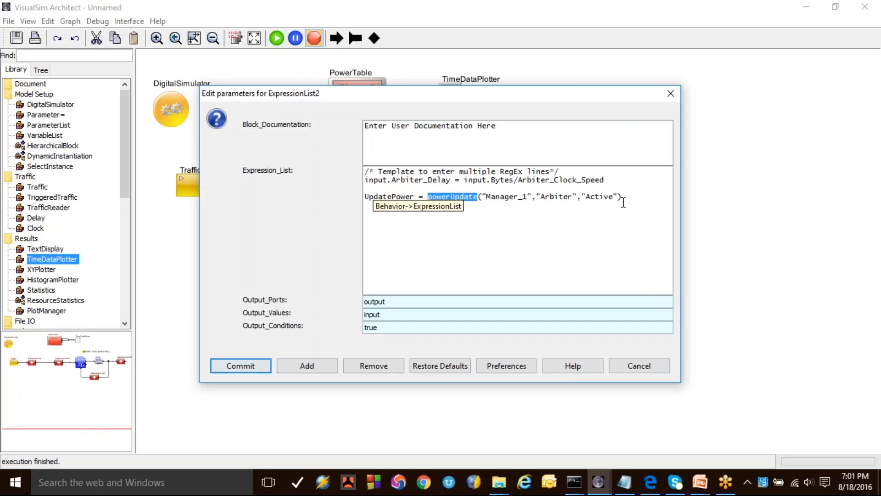
{"action": "left_click_drag", "start_coordinate": [629, 200], "coordinate": [430, 200]}
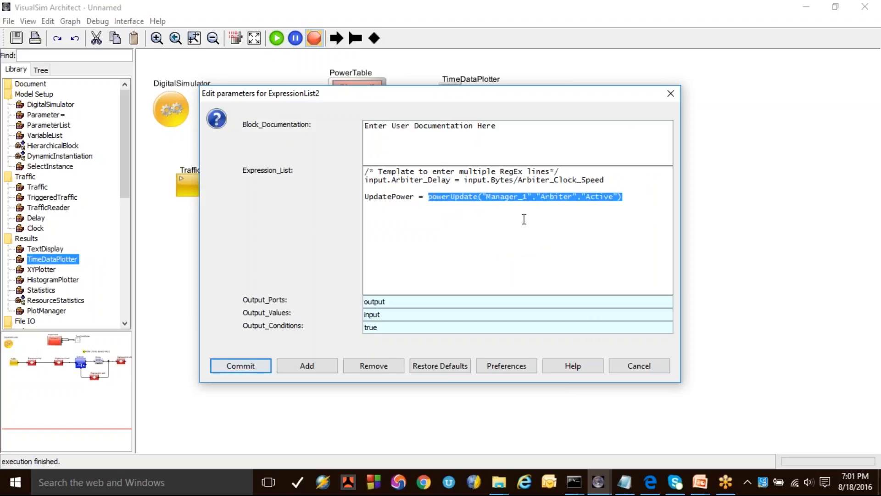
{"action": "left_click", "coordinate": [630, 367]}
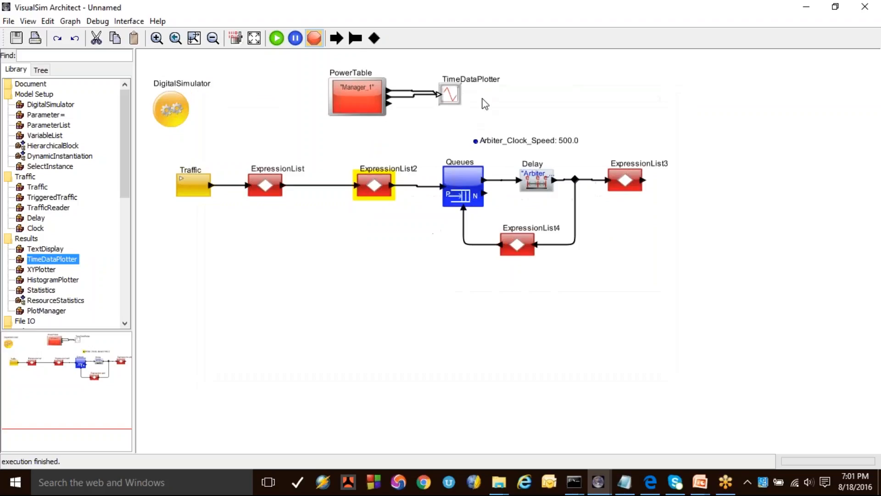
{"action": "left_click", "coordinate": [397, 253]}
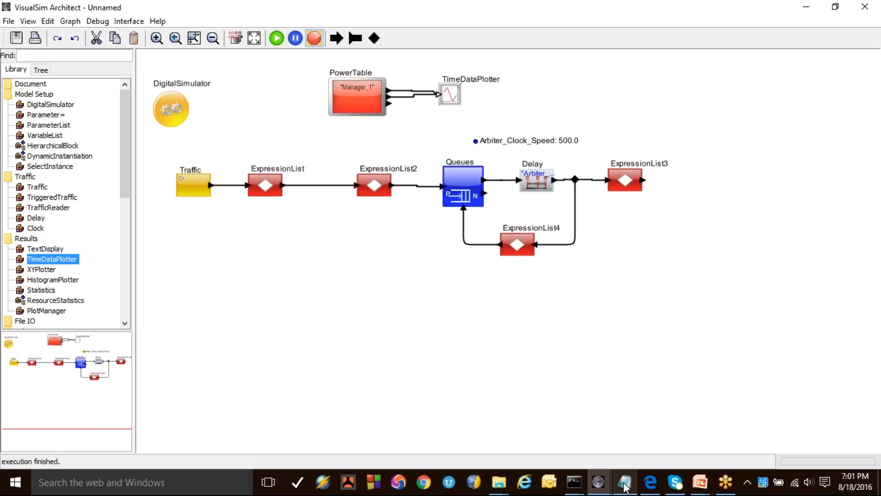
Step: Switch to the Power_Perf_example model and examine the architecture blocks listed in the Power_Manager's Manager_Setup table
{"action": "mouse_move", "coordinate": [598, 482]}
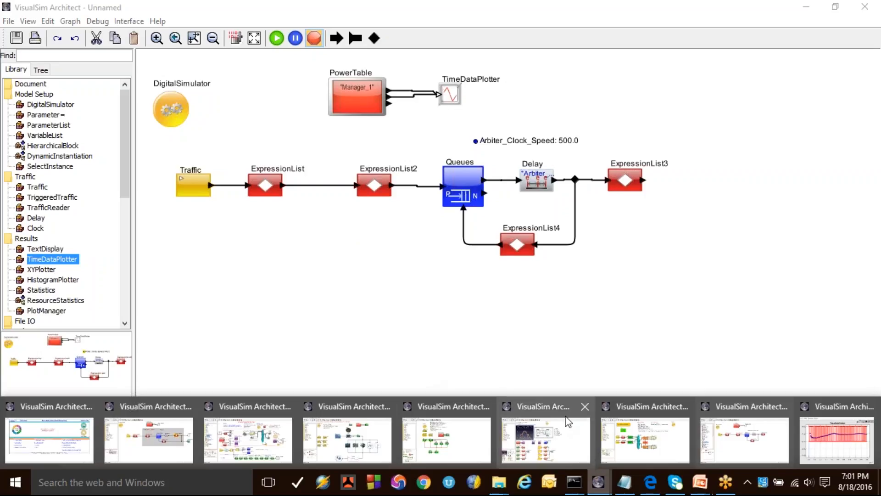
{"action": "left_click", "coordinate": [264, 439]}
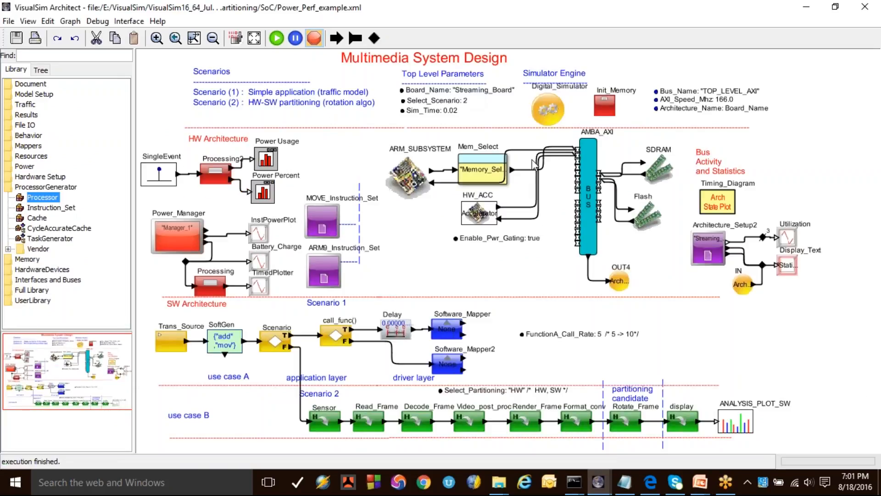
{"action": "left_click_drag", "start_coordinate": [380, 140], "coordinate": [728, 249]}
{"action": "left_click", "coordinate": [486, 284]}
{"action": "double_click", "coordinate": [172, 230]}
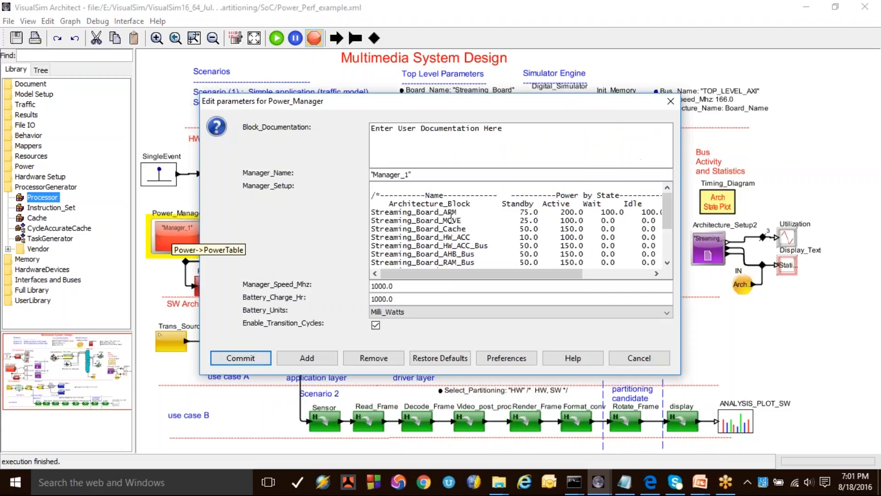
{"action": "double_click", "coordinate": [442, 212]}
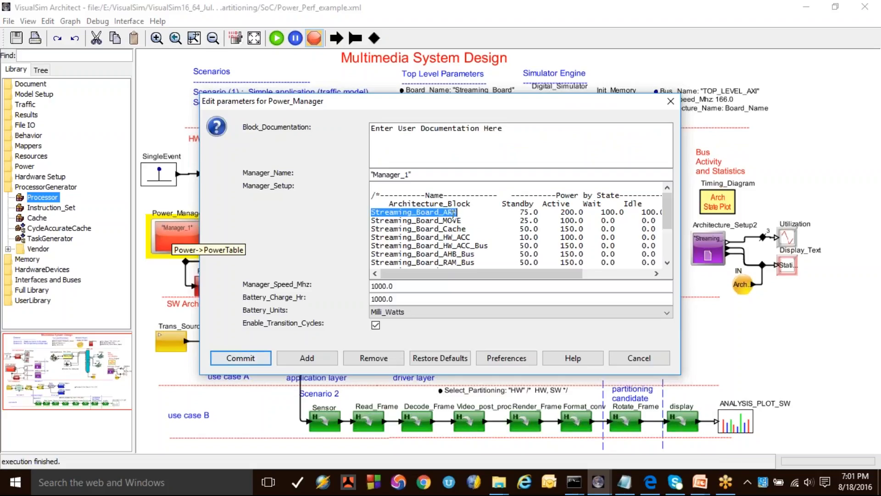
{"action": "double_click", "coordinate": [442, 221]}
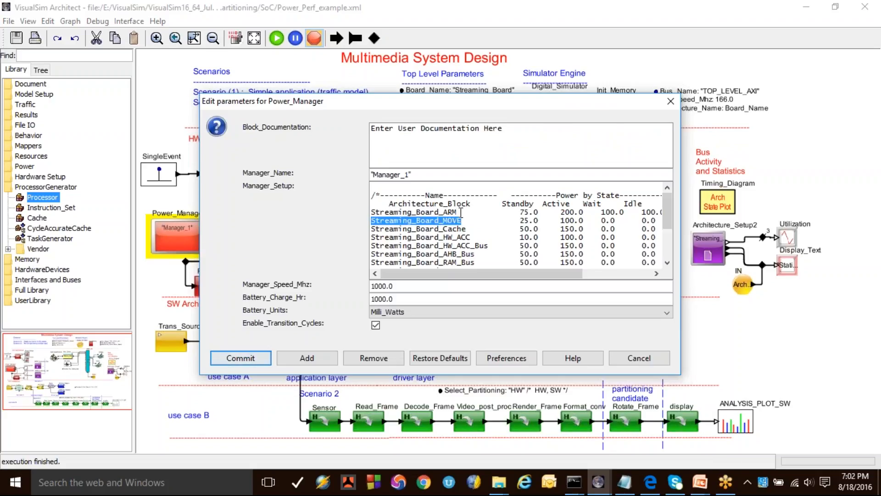
{"action": "scroll", "coordinate": [444, 242], "scroll_direction": "down", "scroll_amount": 3}
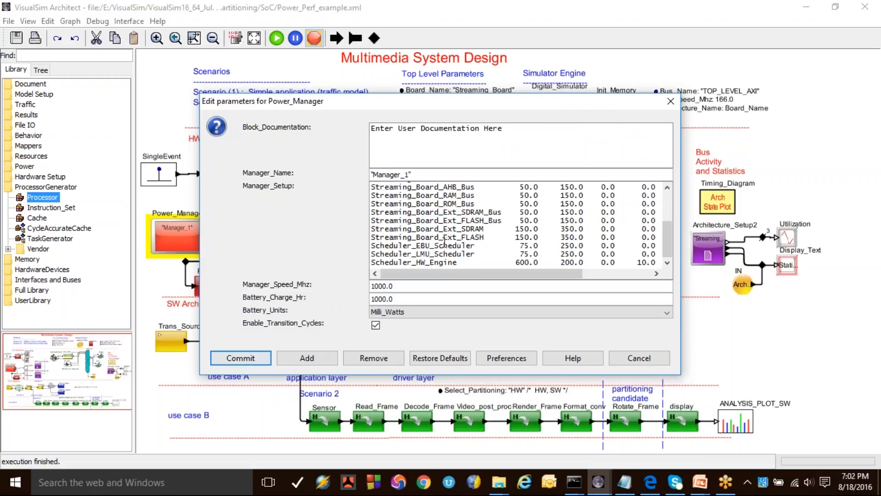
{"action": "left_click", "coordinate": [639, 357]}
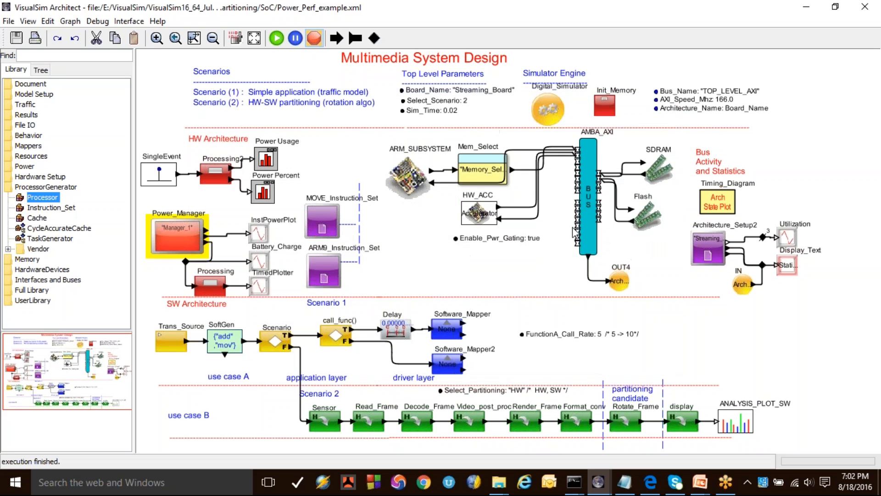
Step: Open the ARM_SUBSYSTEM block, inspect the ARM9 processor inside it and close the subsystem window
{"action": "right_click", "coordinate": [411, 174]}
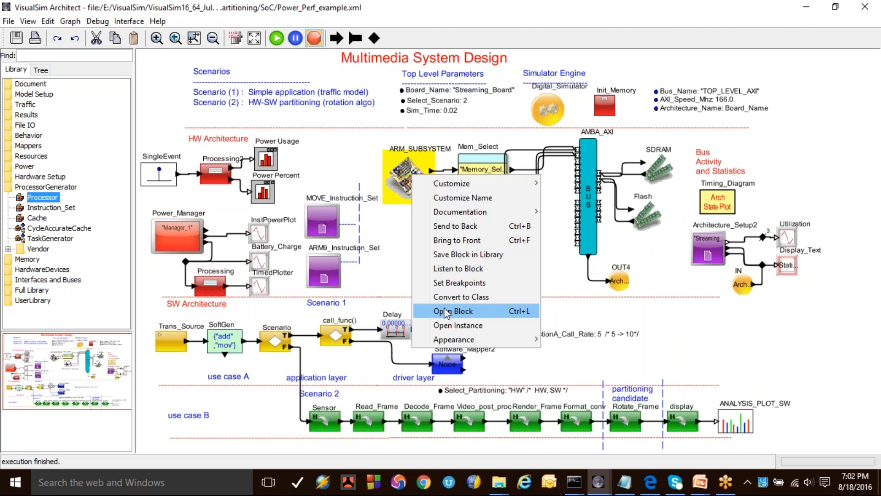
{"action": "left_click", "coordinate": [453, 311]}
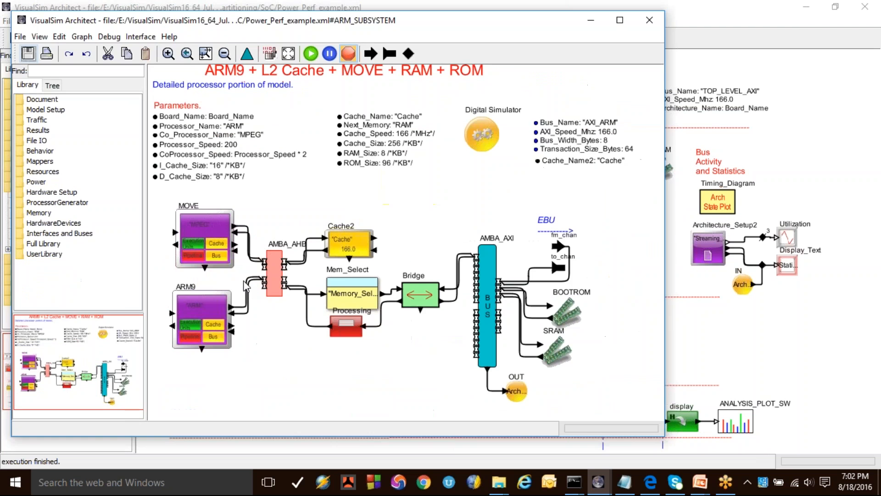
{"action": "left_click", "coordinate": [206, 323]}
{"action": "left_click_drag", "start_coordinate": [207, 323], "coordinate": [212, 322]}
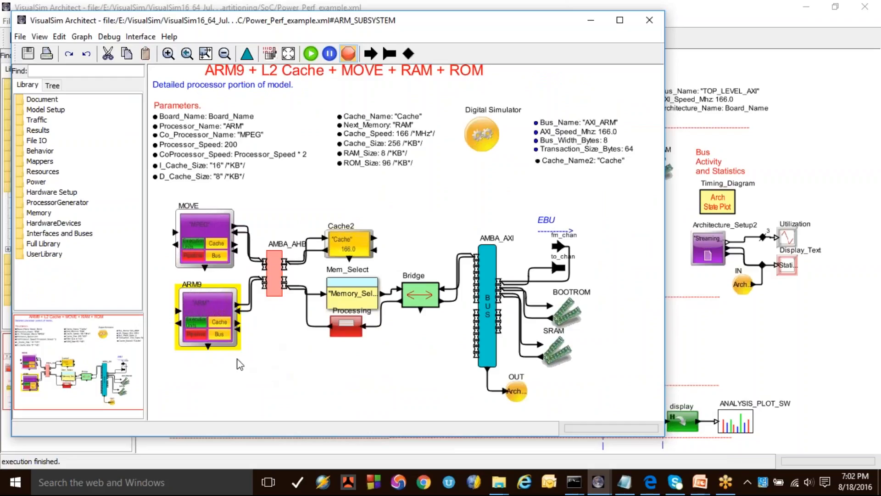
{"action": "left_click", "coordinate": [650, 21]}
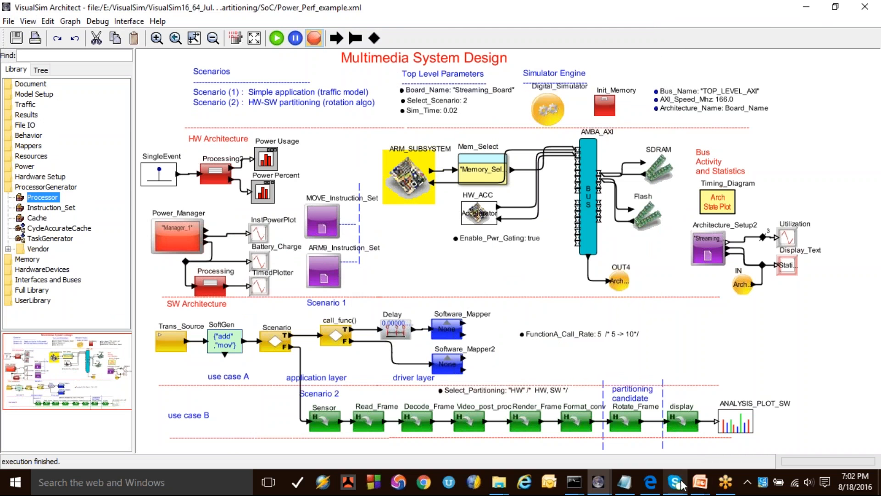
Step: Switch to the PowerPoint slide show and advance to the Energy Harvesting Library slide
{"action": "left_click", "coordinate": [699, 482]}
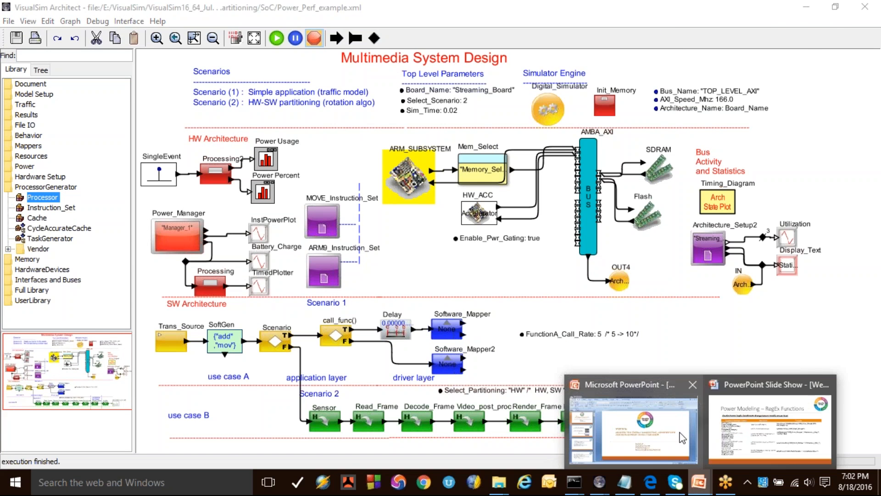
{"action": "left_click", "coordinate": [731, 413]}
{"action": "left_click", "coordinate": [260, 183]}
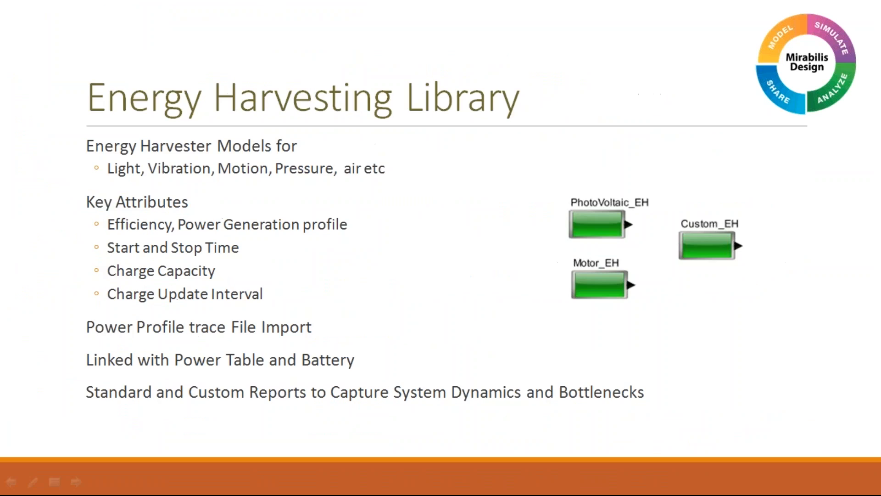
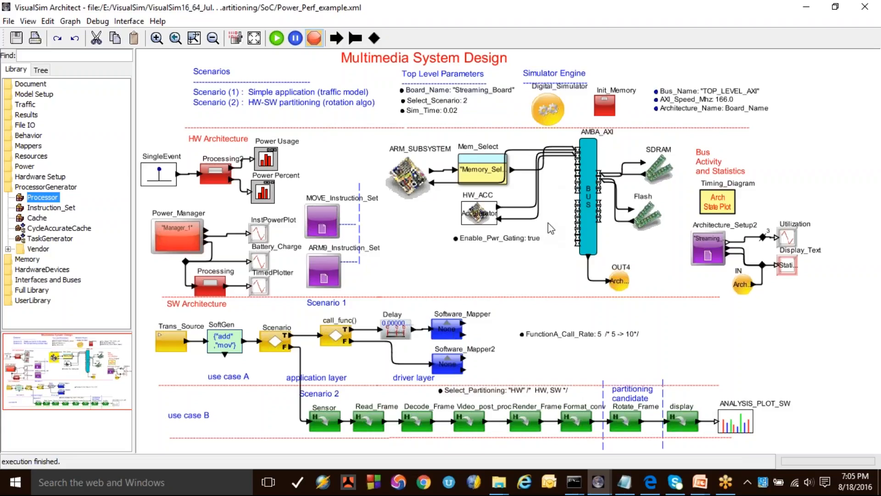
Step: Open the Read_Frame block, inspect the Software_Mapper's Task_Destination, and close both without changes
{"action": "right_click", "coordinate": [367, 417]}
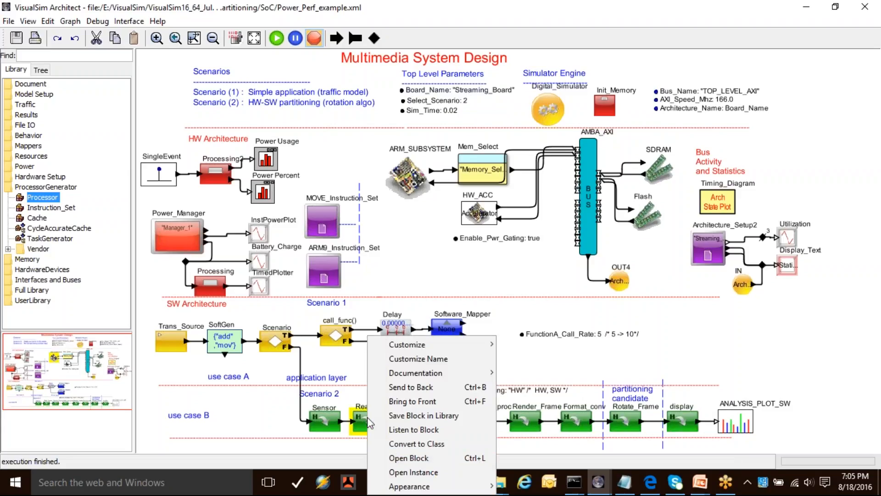
{"action": "left_click", "coordinate": [405, 460]}
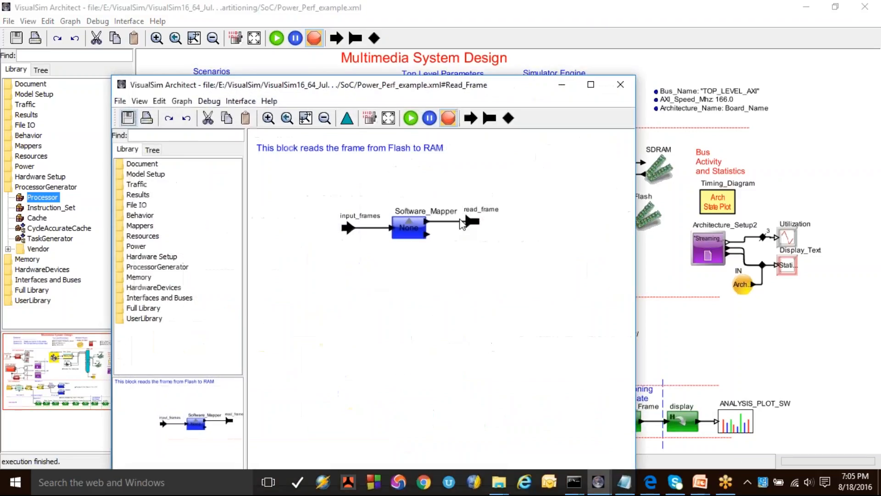
{"action": "double_click", "coordinate": [409, 227]}
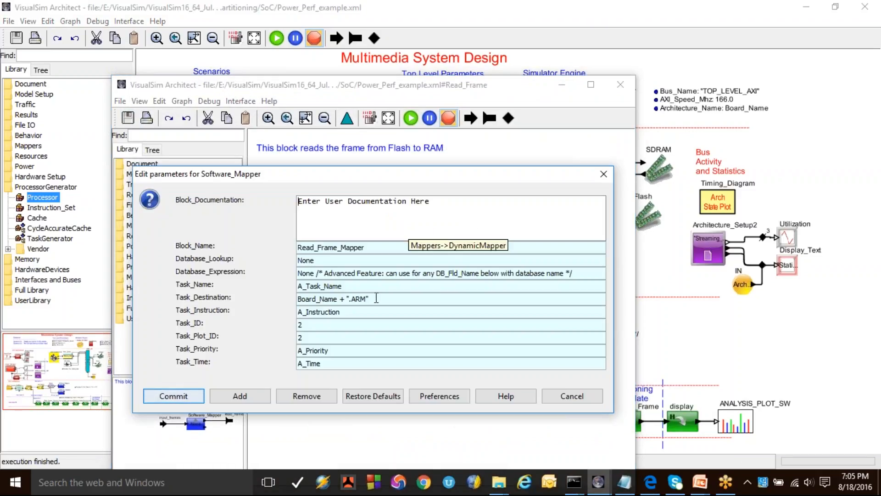
{"action": "left_click_drag", "start_coordinate": [370, 299], "coordinate": [286, 291]}
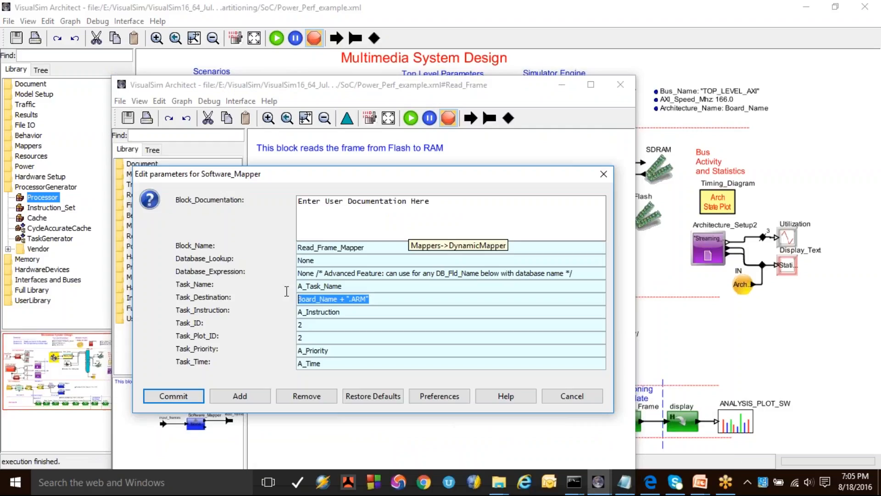
{"action": "left_click", "coordinate": [569, 396]}
{"action": "left_click", "coordinate": [620, 86]}
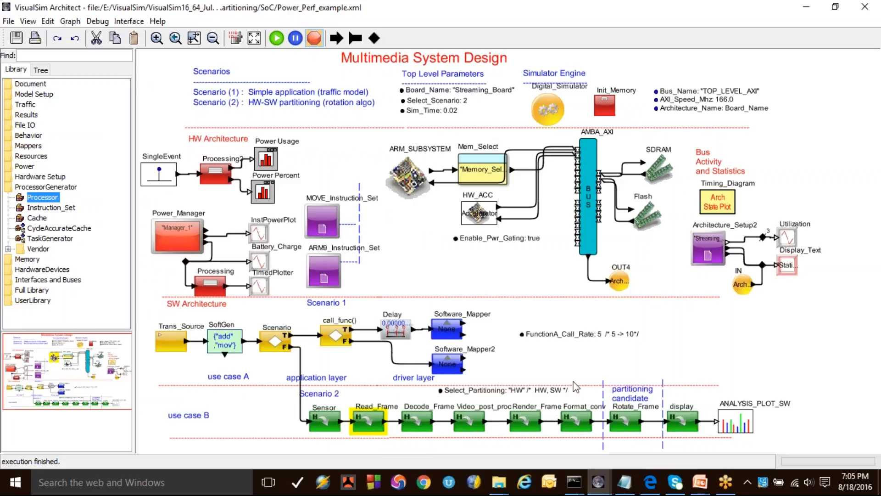
{"action": "left_click", "coordinate": [555, 362]}
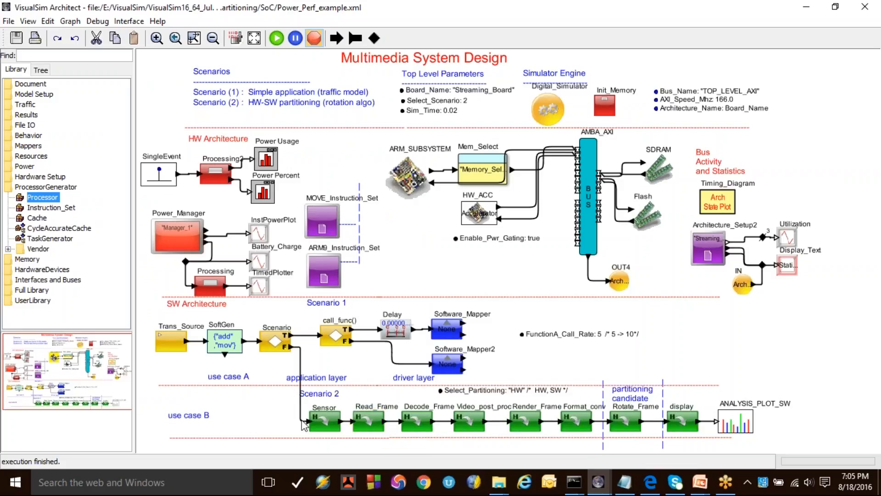
Step: Set the Select_Partitioning parameter to "SW" and Enable_Pwr_Gating to false
{"action": "double_click", "coordinate": [533, 394]}
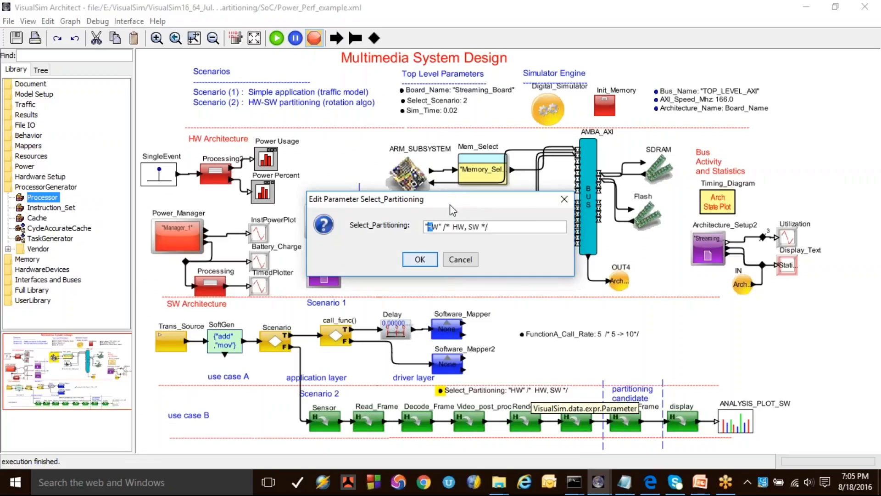
{"action": "type", "text": "S"}
{"action": "left_click", "coordinate": [419, 259]}
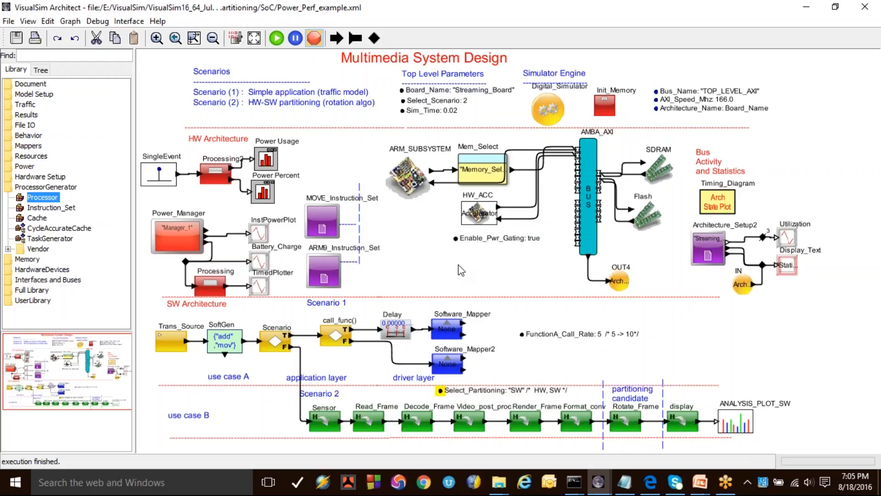
{"action": "double_click", "coordinate": [501, 240]}
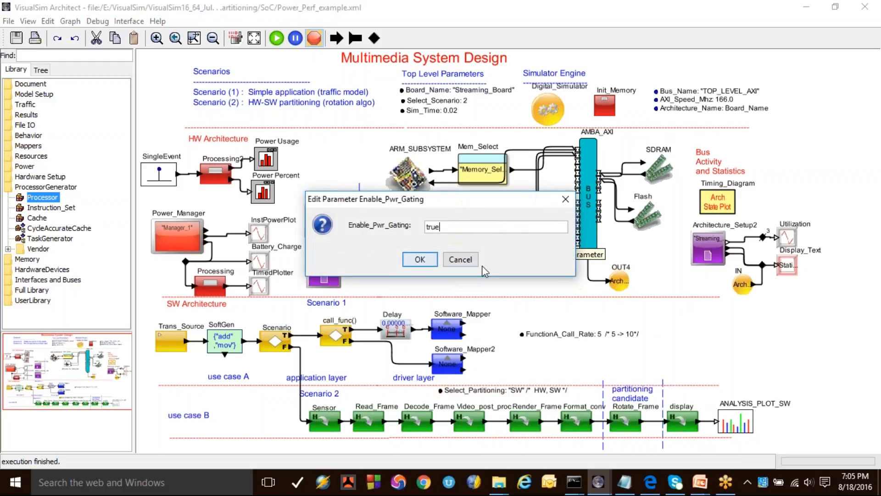
{"action": "double_click", "coordinate": [434, 226]}
{"action": "type", "text": "false"}
{"action": "left_click", "coordinate": [420, 259]}
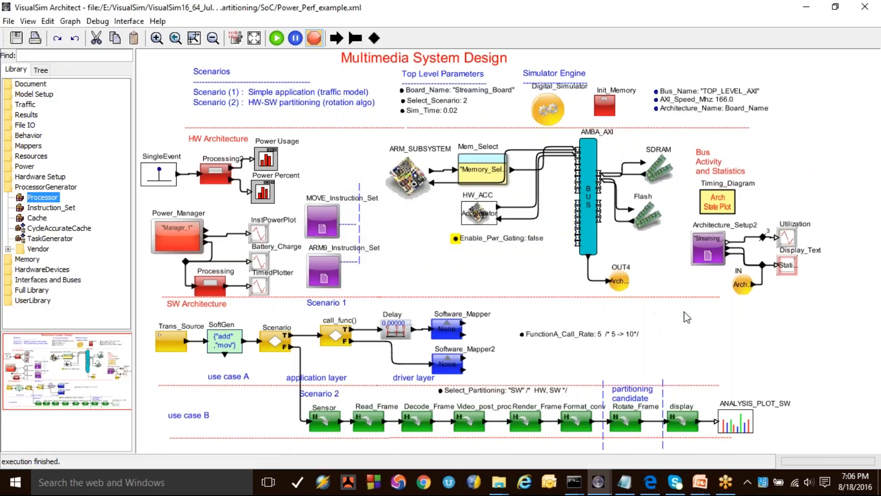
{"action": "left_click_drag", "start_coordinate": [256, 410], "coordinate": [707, 432]}
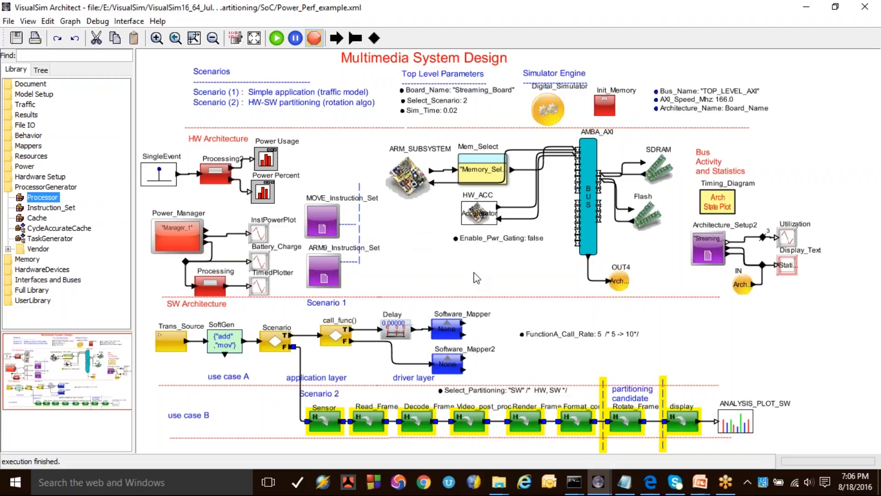
{"action": "left_click", "coordinate": [493, 278]}
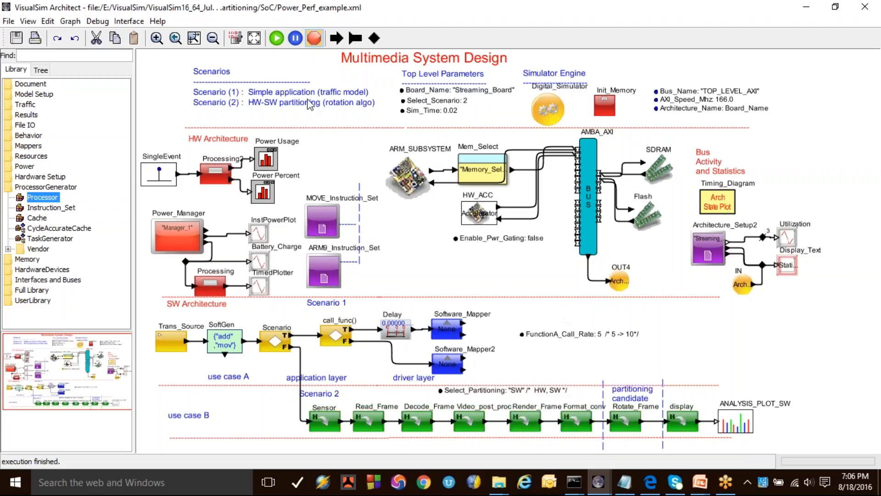
Step: Run the simulation, minimize the HW_DRAM Bank and Bus Activity plot, and bring the Average Power Plot forward, repositioned and slightly widened
{"action": "left_click", "coordinate": [276, 38]}
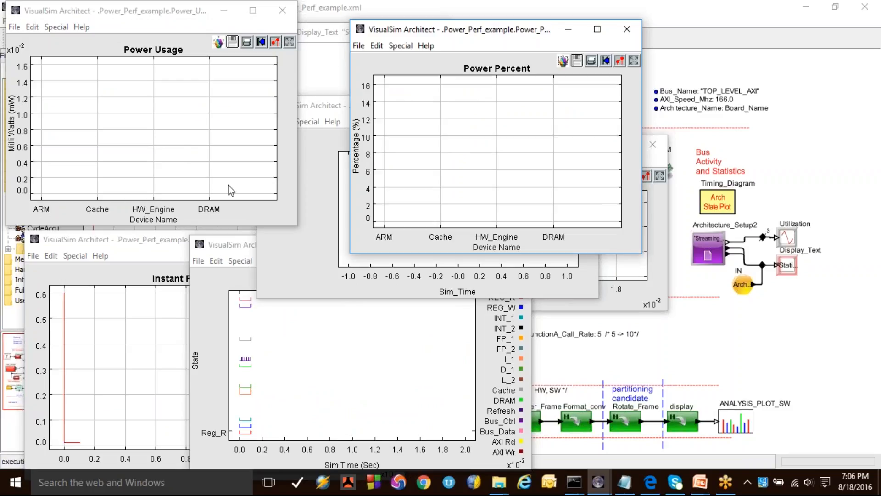
{"action": "left_click", "coordinate": [307, 256]}
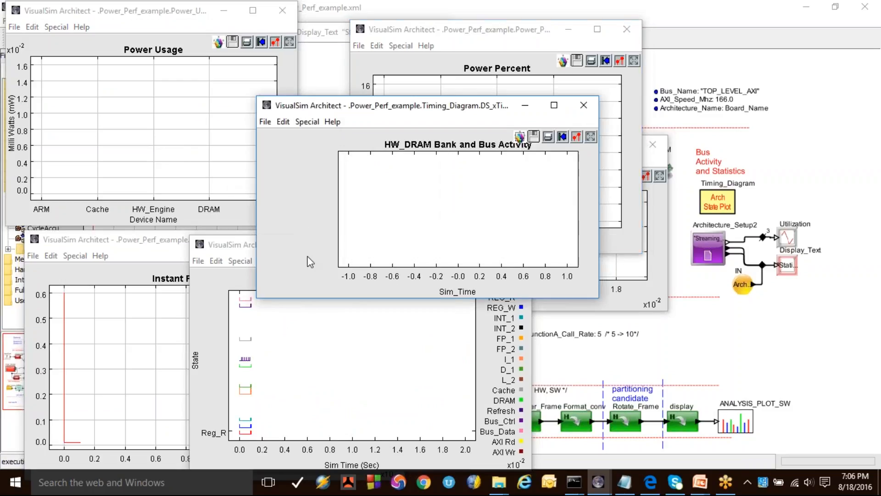
{"action": "left_click", "coordinate": [520, 107]}
{"action": "left_click", "coordinate": [589, 307]}
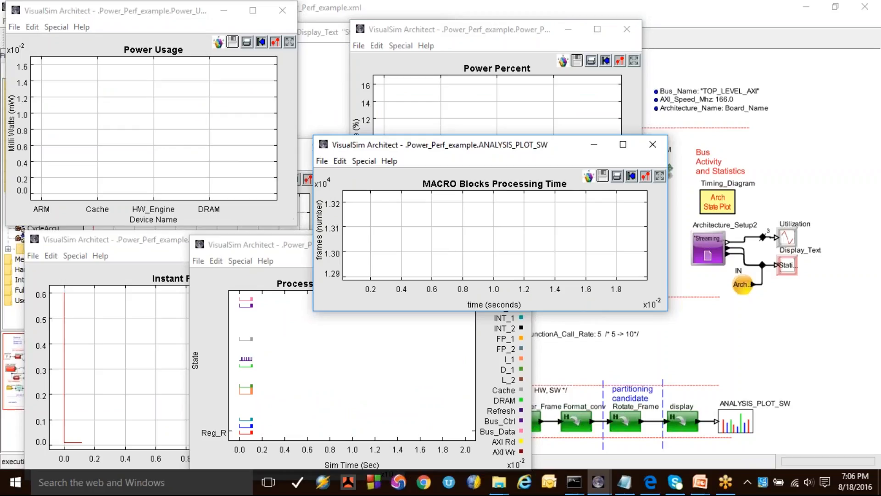
{"action": "left_click", "coordinate": [305, 223]}
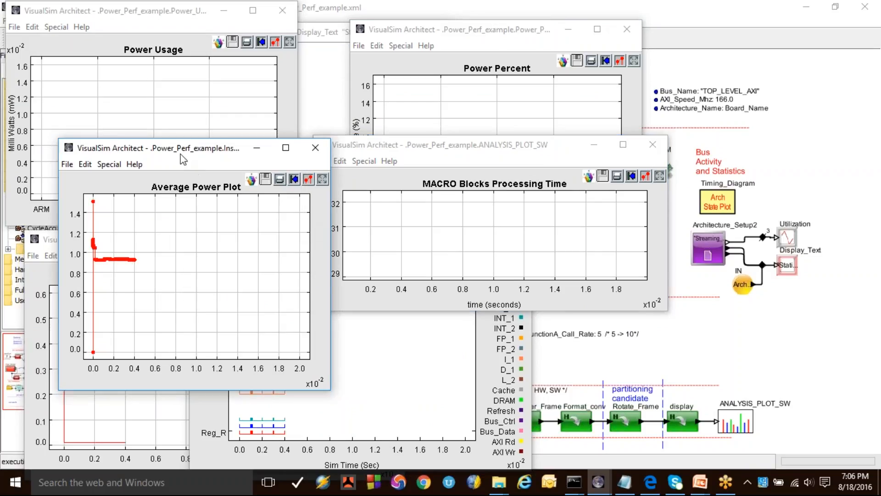
{"action": "left_click_drag", "start_coordinate": [181, 154], "coordinate": [146, 140]}
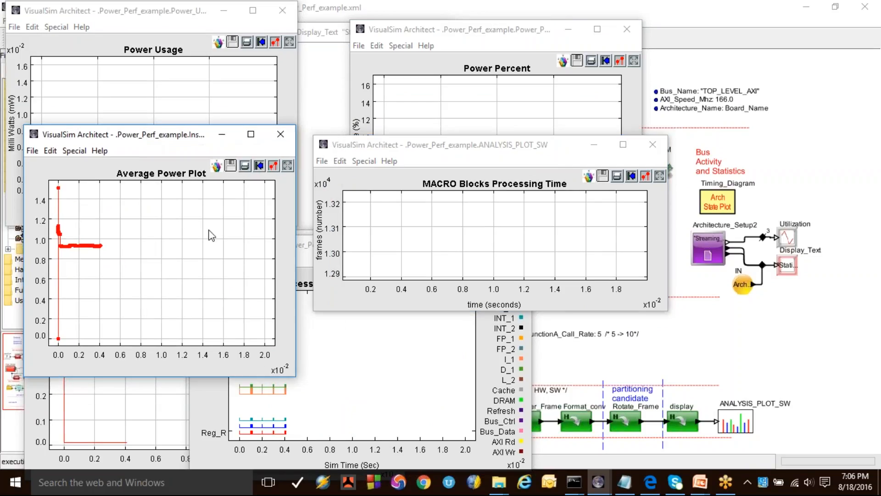
{"action": "left_click_drag", "start_coordinate": [293, 378], "coordinate": [322, 377]}
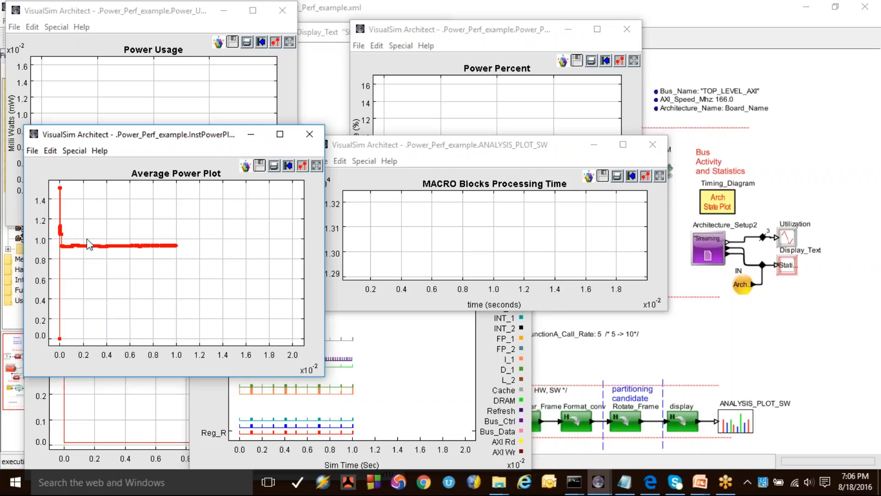
Step: Bring the MACRO Blocks Processing Time plot forward and rescale it to fit the plotted data as the run progresses
{"action": "left_click", "coordinate": [559, 241]}
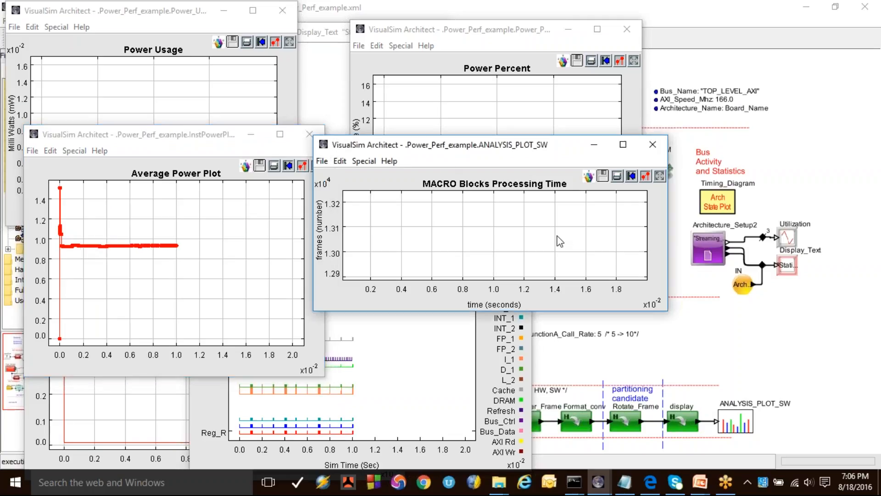
{"action": "left_click", "coordinate": [660, 176]}
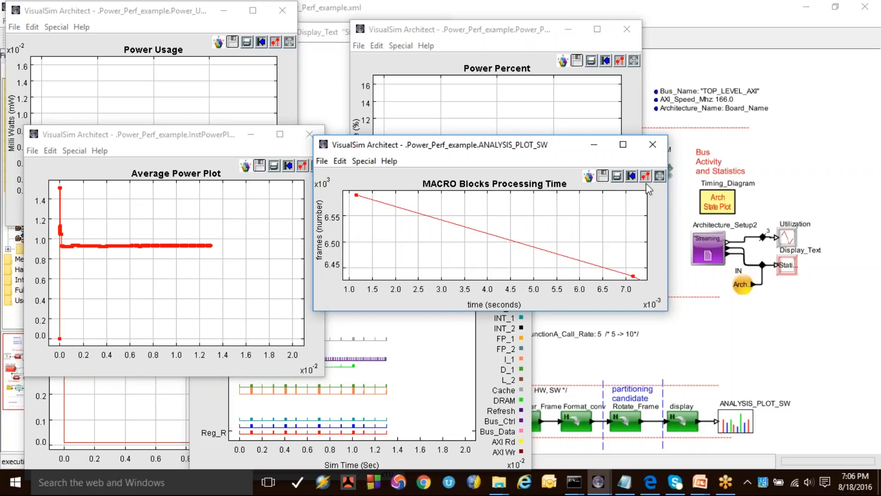
{"action": "left_click", "coordinate": [659, 180]}
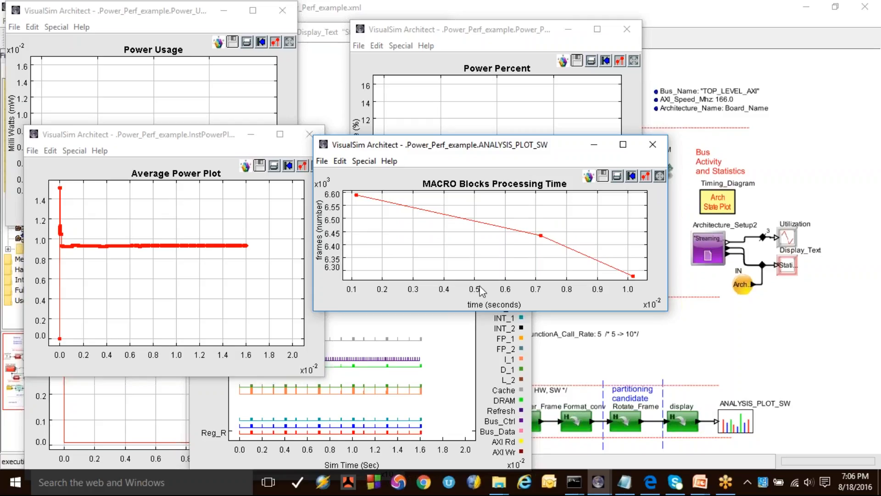
Step: Return to the model and set the Select_Partitioning parameter to "HW"
{"action": "left_click", "coordinate": [680, 362]}
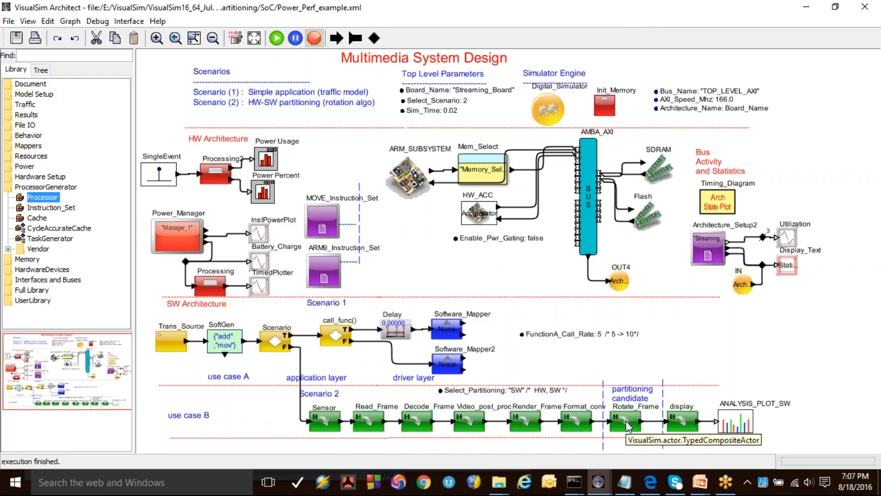
{"action": "double_click", "coordinate": [535, 393]}
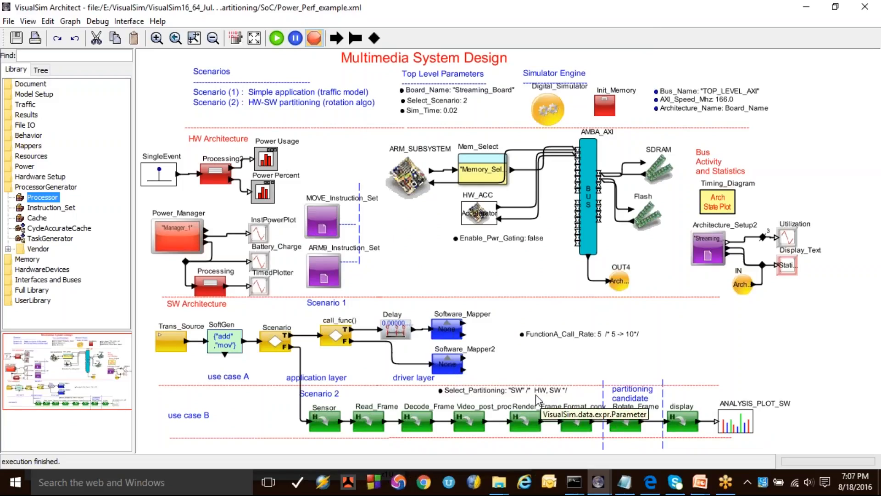
{"action": "left_click", "coordinate": [432, 228]}
{"action": "key", "text": "BackSpace"}
{"action": "type", "text": "HW\" /* HW, SW */"}
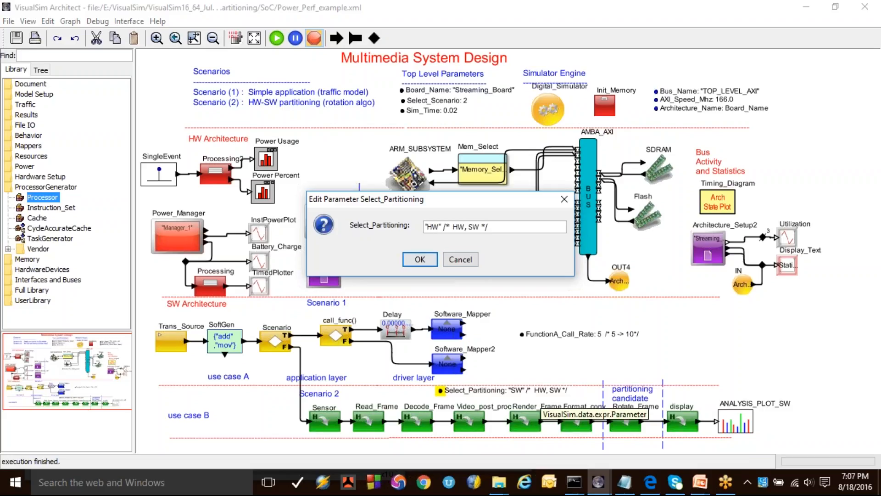
{"action": "left_click", "coordinate": [420, 259]}
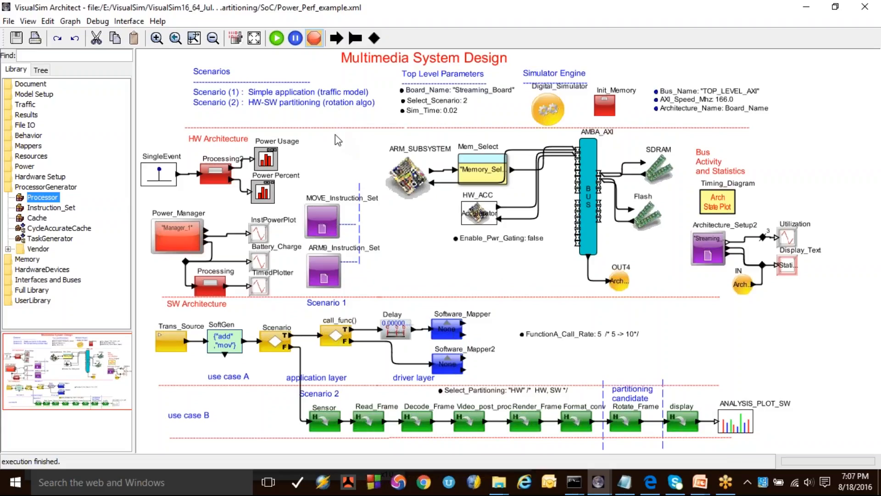
Step: Rerun the simulation and examine the Average Power Plot, MACRO Blocks Processing Time and Power Percent plots
{"action": "left_click", "coordinate": [277, 39]}
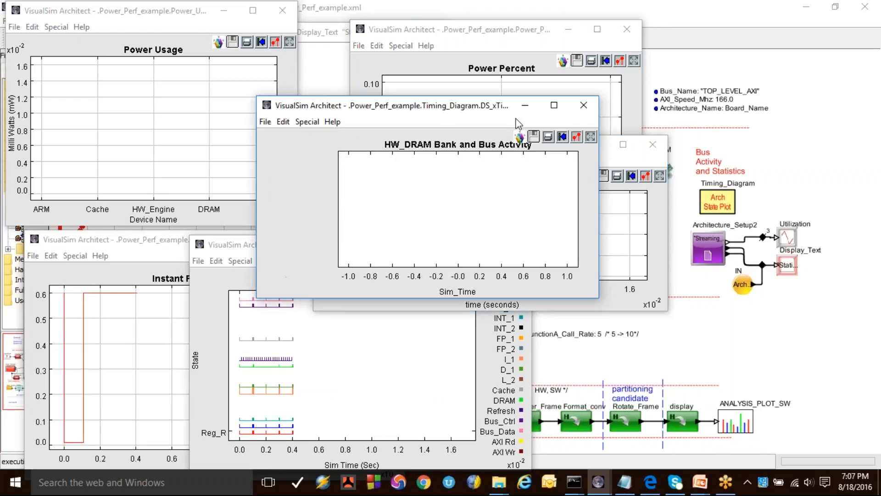
{"action": "left_click", "coordinate": [292, 248]}
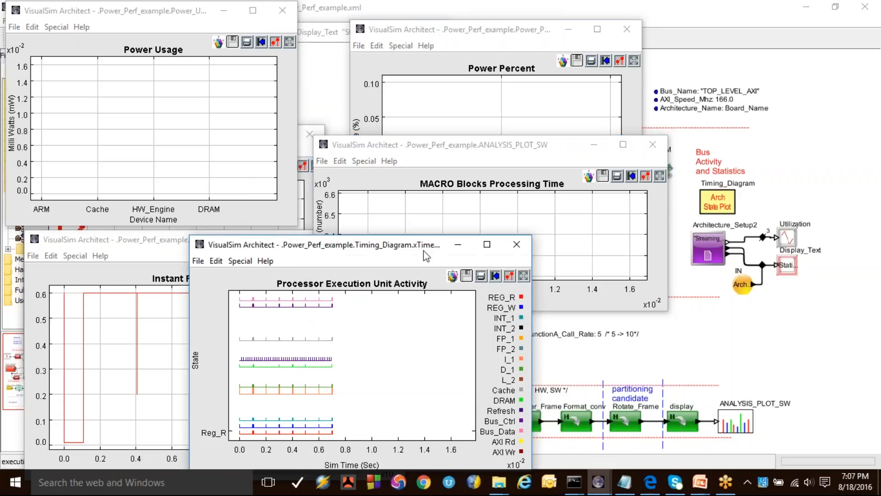
{"action": "left_click", "coordinate": [464, 243]}
{"action": "left_click", "coordinate": [262, 252]}
{"action": "left_click", "coordinate": [332, 239]}
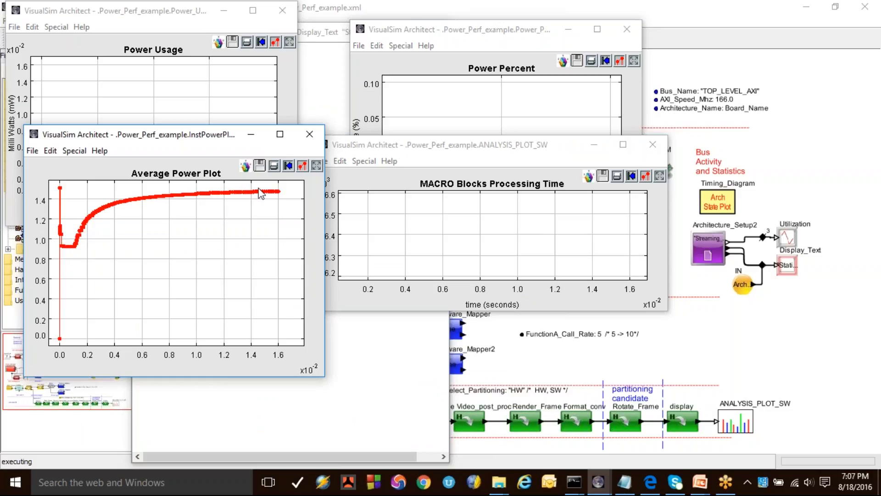
{"action": "left_click", "coordinate": [622, 223]}
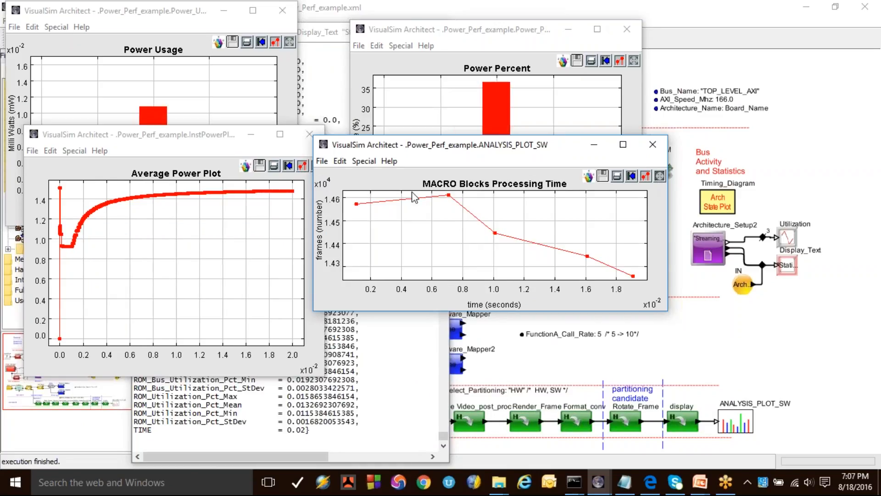
{"action": "left_click", "coordinate": [475, 109]}
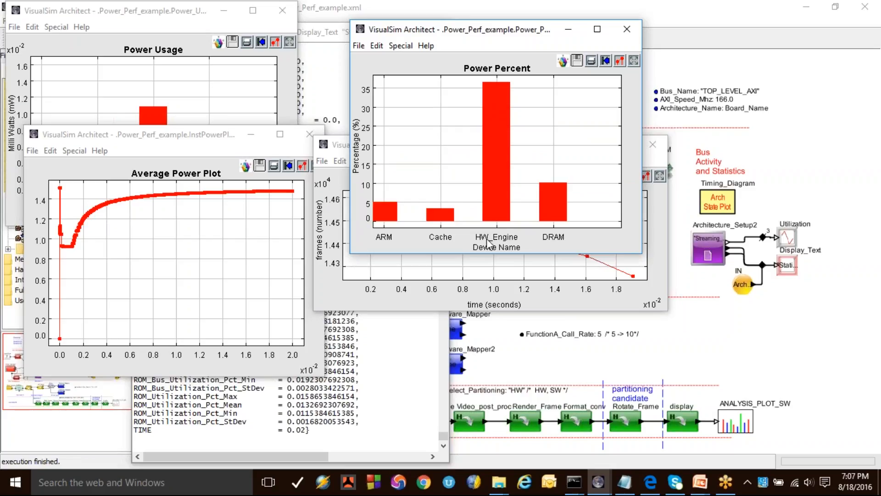
Step: Return to the model and set the Enable_Pwr_Gating parameter to true
{"action": "left_click", "coordinate": [711, 344]}
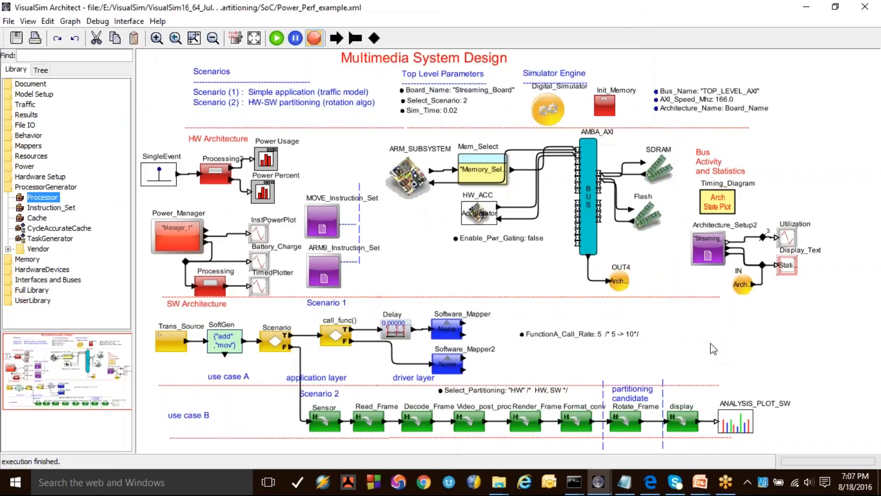
{"action": "double_click", "coordinate": [453, 237]}
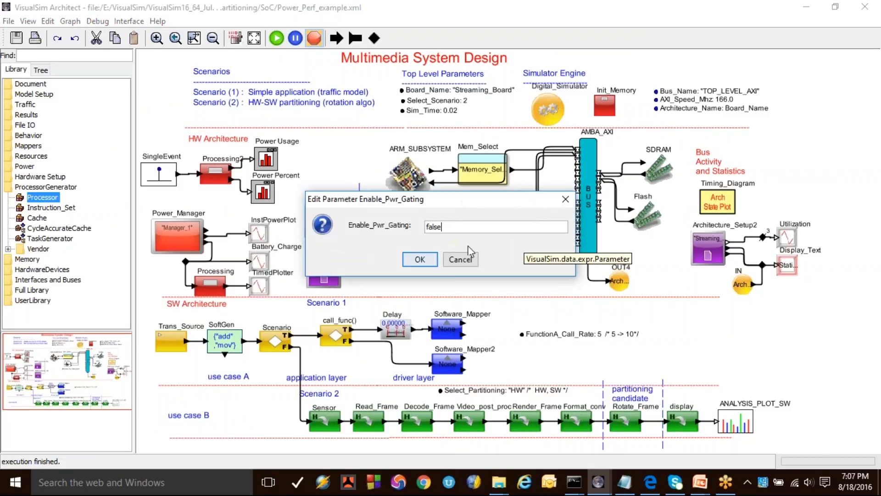
{"action": "left_click_drag", "start_coordinate": [451, 227], "coordinate": [429, 200]}
{"action": "type", "text": "true"}
{"action": "left_click", "coordinate": [420, 260]}
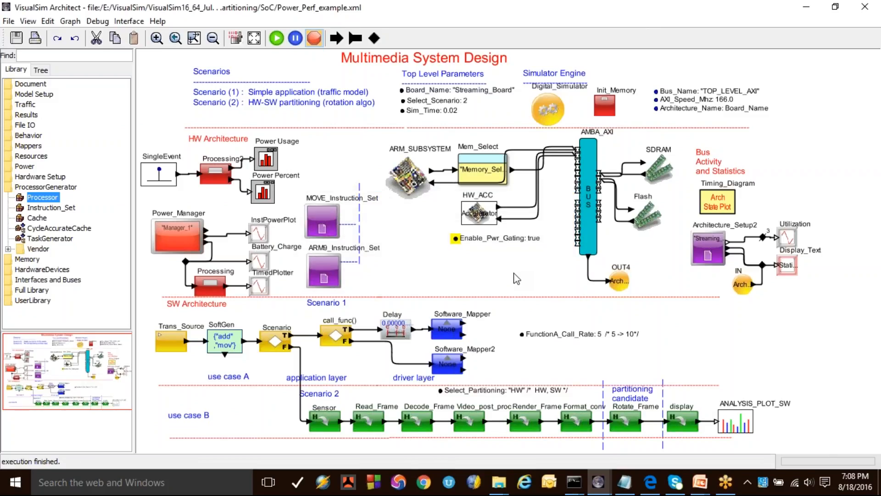
Step: Rerun the simulation and clear the HW_DRAM Bank and Bus Activity and Processor Execution Unit Activity plots away from the power plots
{"action": "left_click", "coordinate": [281, 44]}
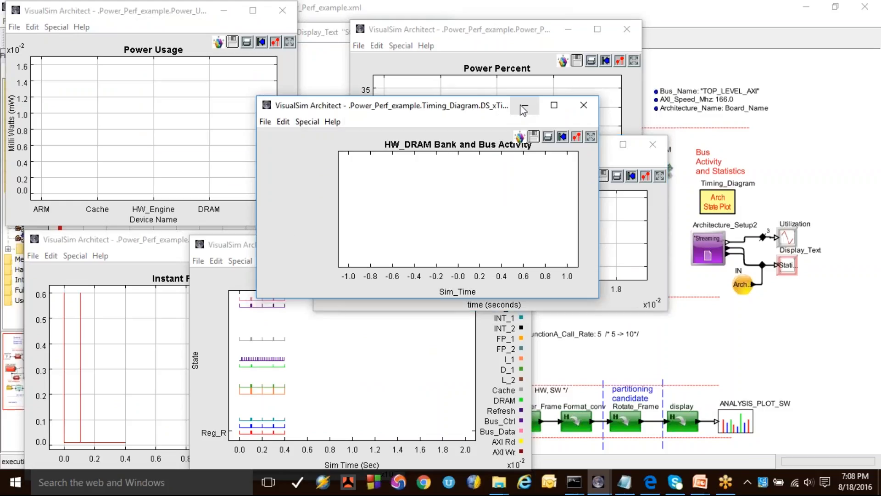
{"action": "left_click", "coordinate": [518, 109]}
{"action": "left_click", "coordinate": [221, 252]}
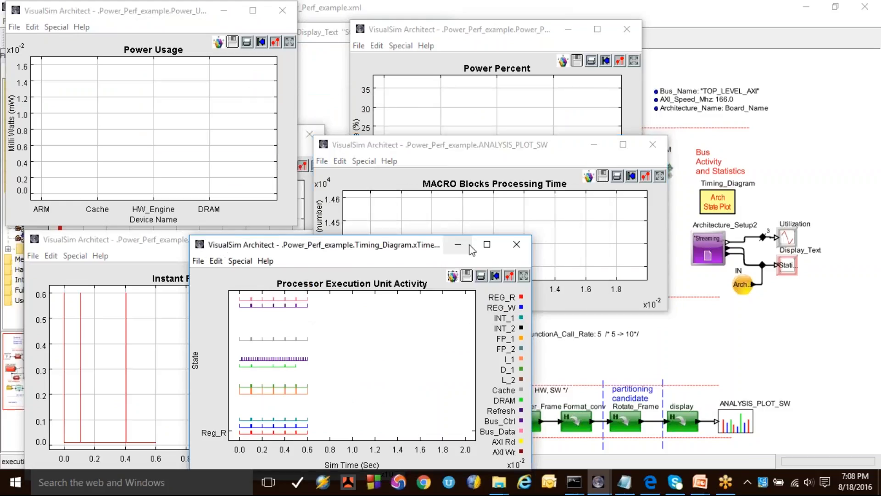
{"action": "left_click", "coordinate": [466, 247]}
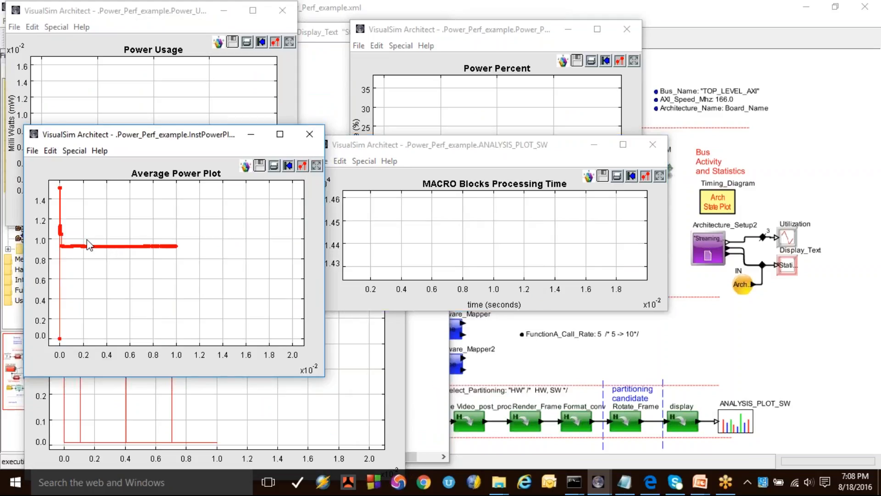
Step: Rescale the MACRO Blocks Processing Time plot to fit its data, compare it with the Average Power Plot, and return to the model
{"action": "left_click", "coordinate": [659, 176]}
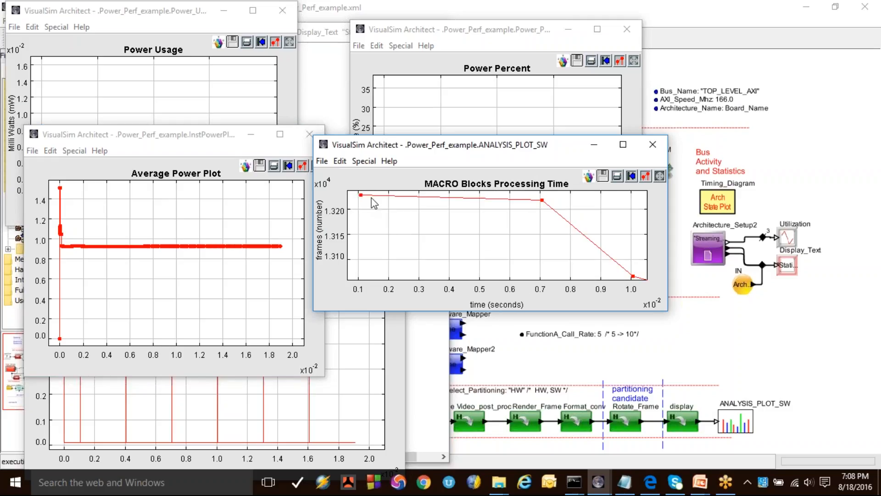
{"action": "left_click", "coordinate": [660, 176]}
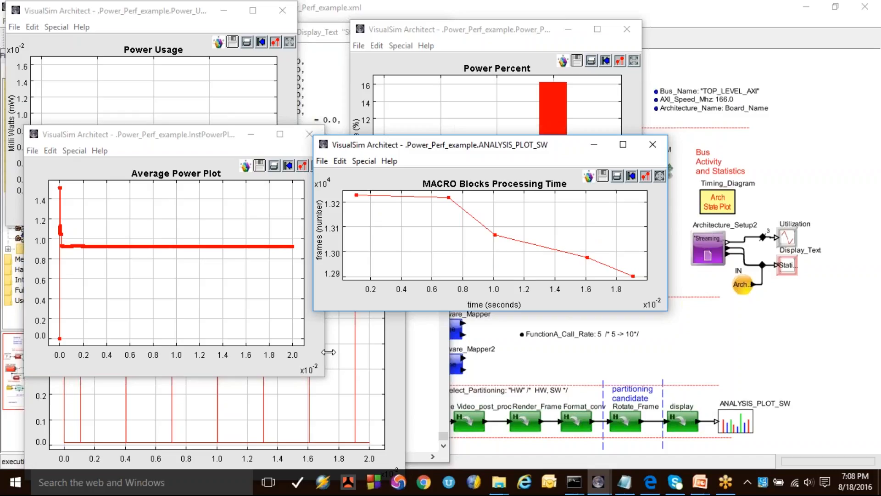
{"action": "left_click", "coordinate": [773, 428]}
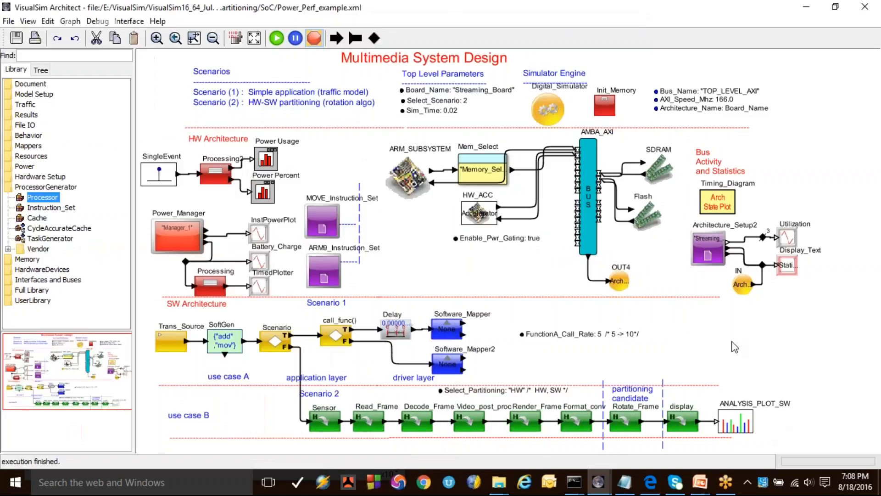
Step: Switch to the PowerPoint slide show and advance to the "Energy Consumption and Analysis – Mobile Platform" slide
{"action": "mouse_move", "coordinate": [708, 480]}
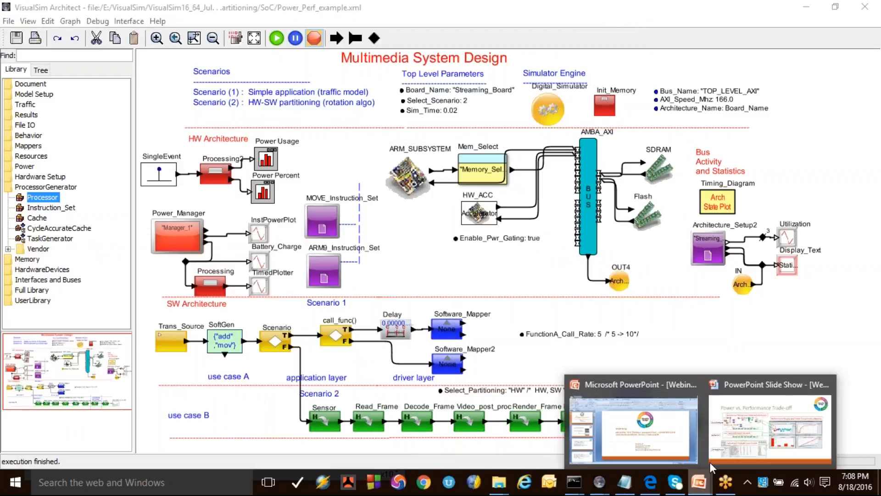
{"action": "left_click", "coordinate": [752, 418]}
{"action": "left_click", "coordinate": [581, 168]}
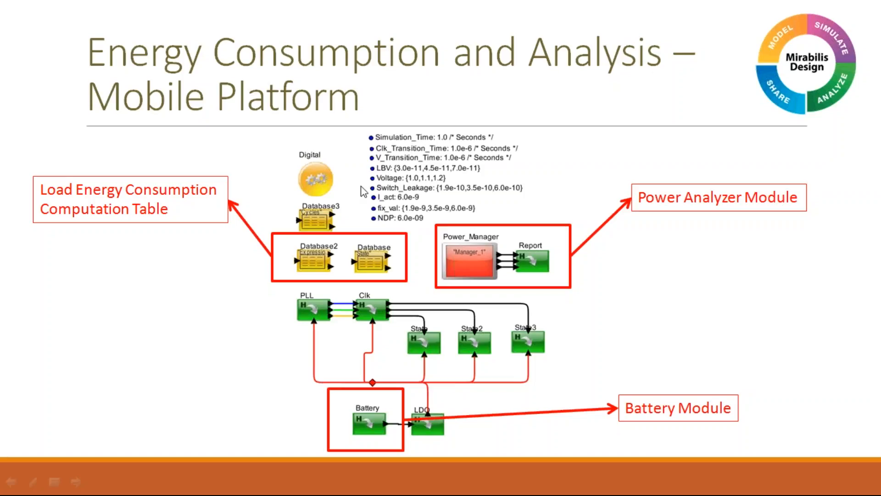
Step: Switch from the slide show to the VisualSim Architect window containing the Power_Model_Step2.xml model
{"action": "key", "text": "alt+Tab"}
{"action": "key", "text": "alt+Tab"}
{"action": "key", "text": "alt+Tab"}
{"action": "key", "text": "alt+Tab"}
{"action": "key", "text": "alt+Tab"}
{"action": "key", "text": "alt+Tab"}
{"action": "key", "text": "alt+Tab"}
{"action": "key", "text": "alt+Tab"}
{"action": "key", "text": "alt+Tab"}
{"action": "key", "text": "alt+Tab"}
{"action": "key", "text": "alt+Tab"}
{"action": "key", "text": "alt+Tab"}
{"action": "key", "text": "alt+Tab"}
{"action": "key", "text": "alt+Tab"}
{"action": "key", "text": "alt+Tab"}
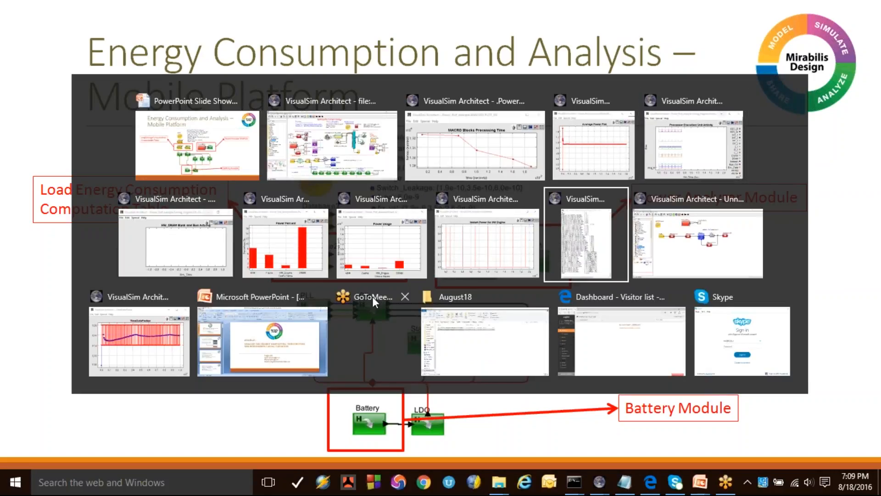
{"action": "key", "text": "alt+Tab"}
{"action": "key", "text": "alt+Tab"}
{"action": "key", "text": "alt+Tab"}
{"action": "key", "text": "alt+Tab"}
{"action": "key", "text": "alt+Tab"}
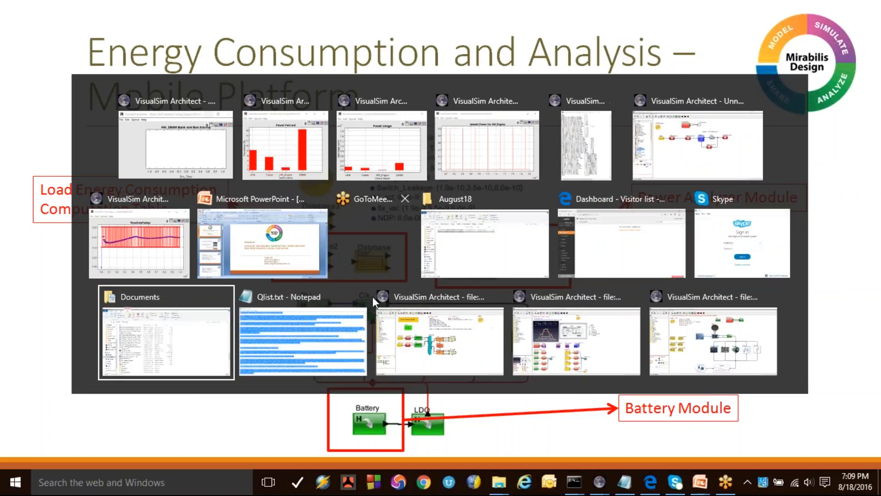
{"action": "key", "text": "alt+Tab"}
{"action": "key", "text": "alt+Tab"}
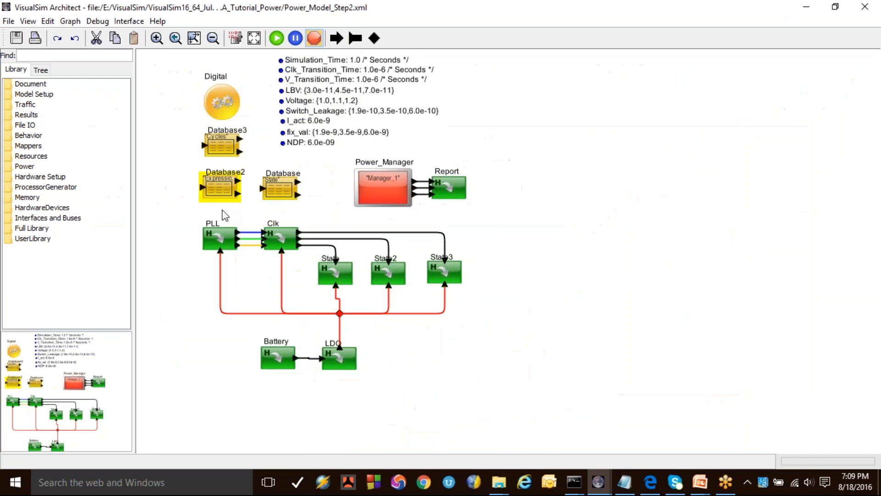
{"action": "left_click", "coordinate": [224, 210]}
Step: Open the State block, inspect the Expression_List of its Processing2 block, and close both without changes
{"action": "left_click", "coordinate": [330, 280]}
{"action": "right_click", "coordinate": [330, 278]}
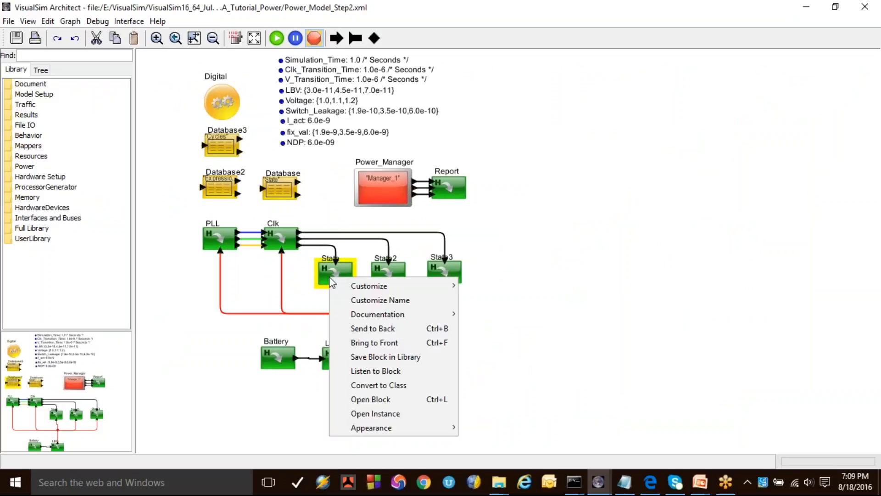
{"action": "left_click", "coordinate": [369, 398]}
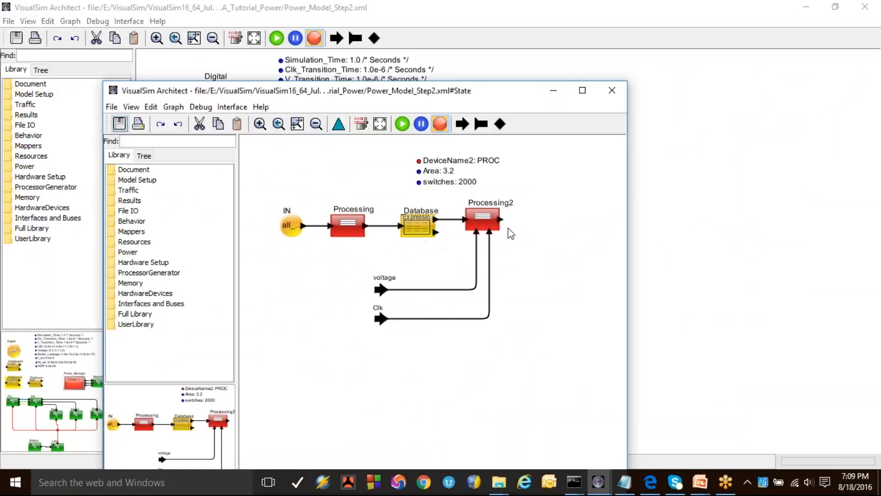
{"action": "double_click", "coordinate": [482, 220]}
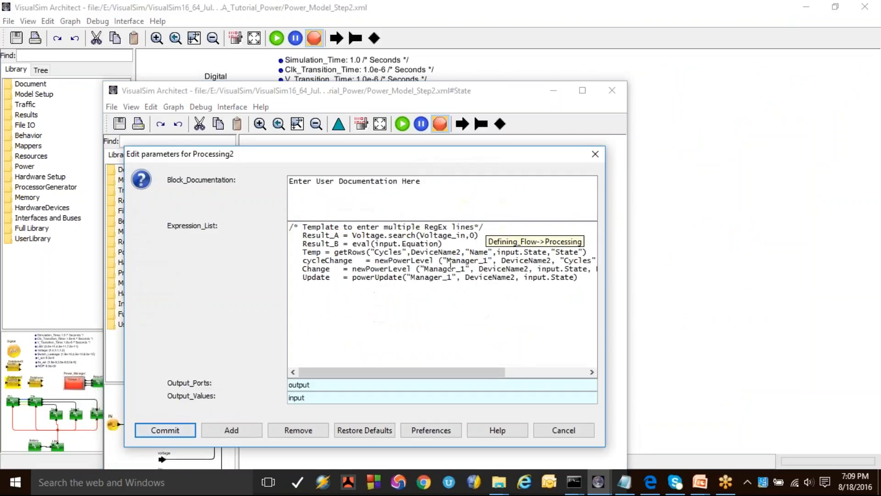
{"action": "left_click", "coordinate": [563, 430]}
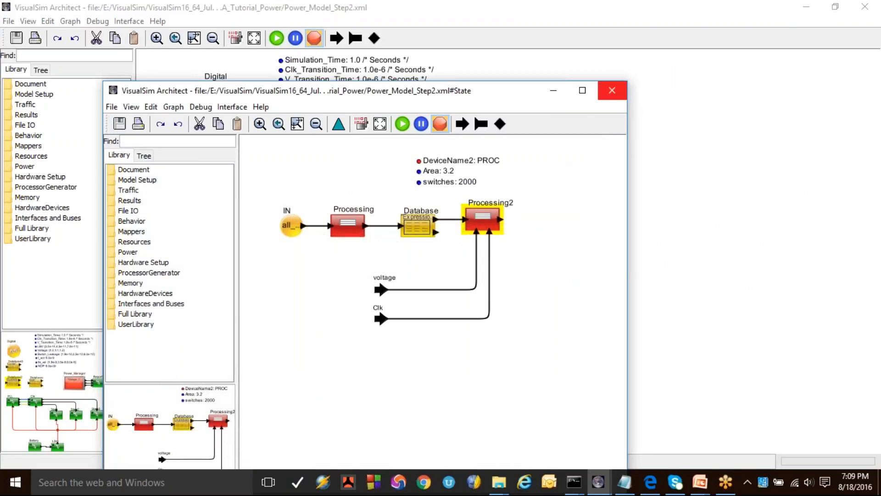
{"action": "left_click", "coordinate": [611, 90]}
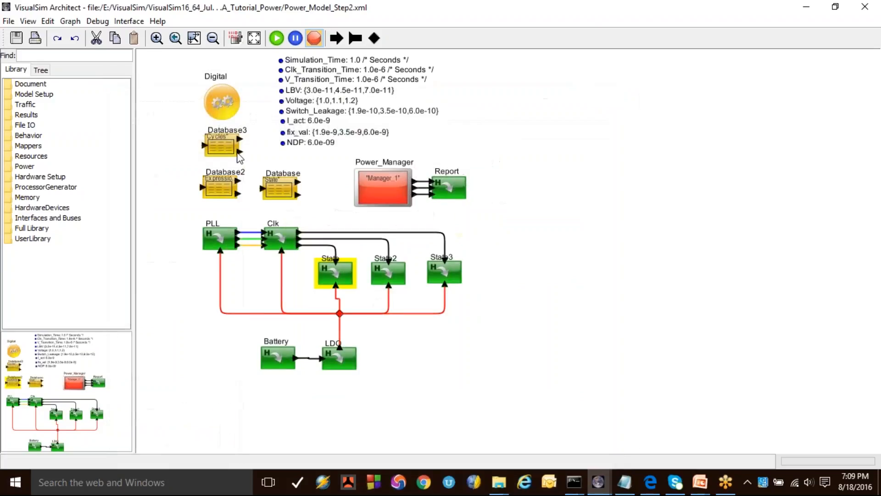
Step: Examine the name, state and power equation of the G2 OFF row in the Database2 block, leaving its parameters unchanged
{"action": "double_click", "coordinate": [216, 179]}
{"action": "left_click_drag", "start_coordinate": [497, 98], "coordinate": [379, 132]}
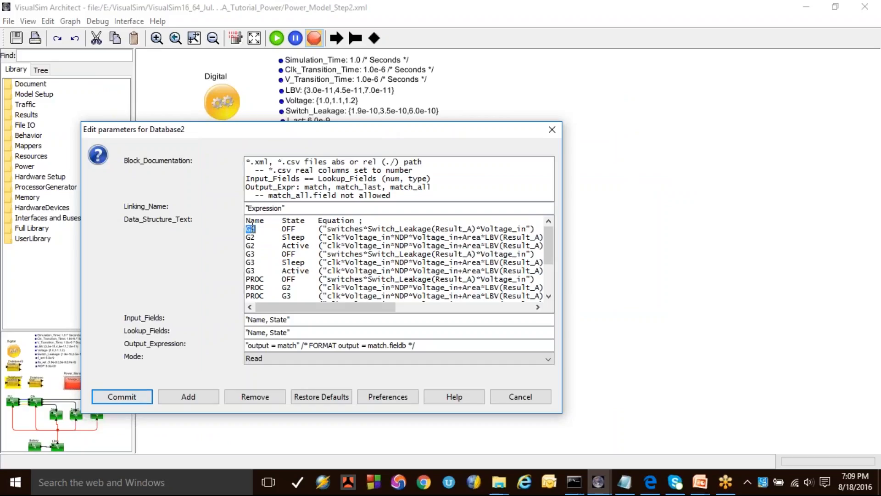
{"action": "double_click", "coordinate": [289, 228]}
{"action": "double_click", "coordinate": [369, 229]}
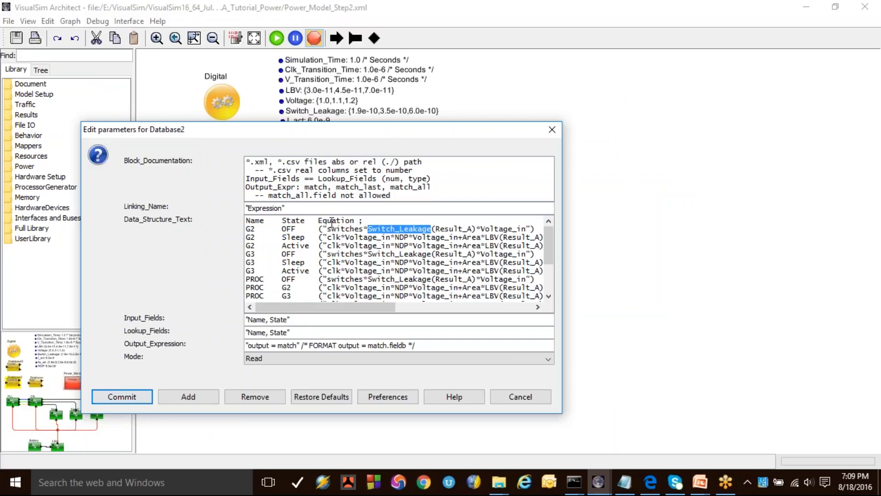
{"action": "left_click_drag", "start_coordinate": [319, 226], "coordinate": [532, 228]}
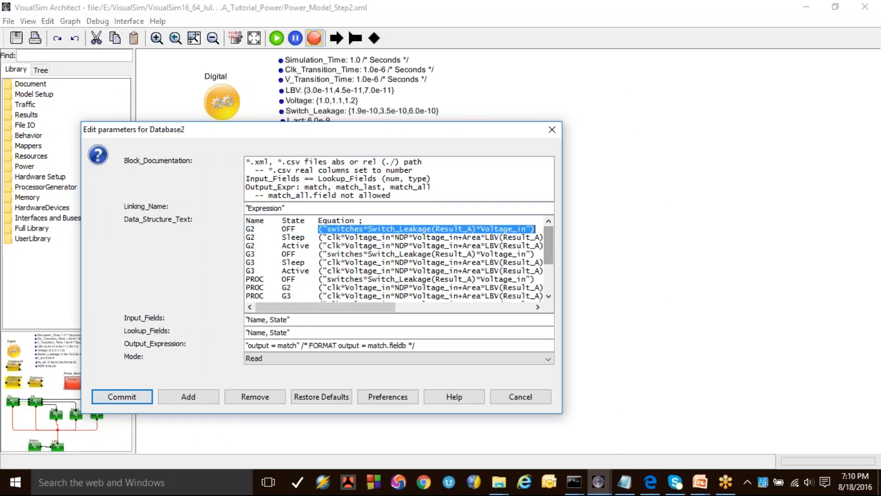
{"action": "left_click", "coordinate": [521, 396]}
{"action": "left_click", "coordinate": [568, 227]}
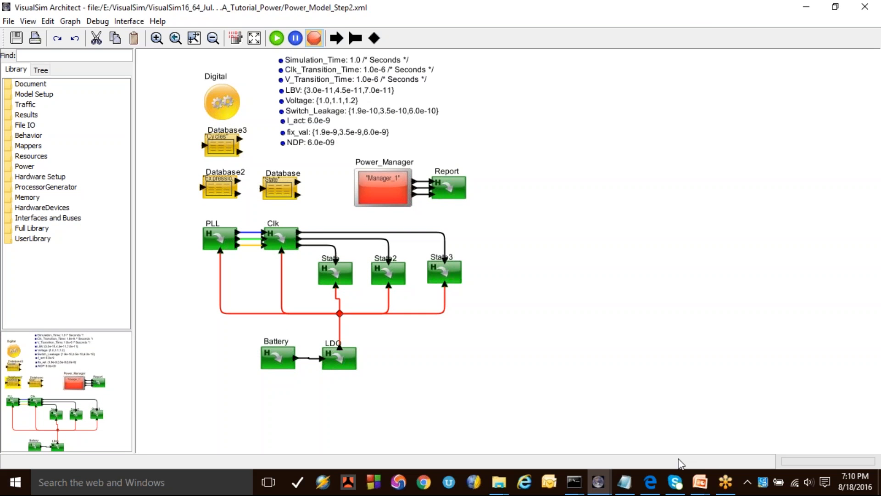
Step: Return to the PowerPoint slide show and advance to the "Sample Reports" slide
{"action": "mouse_move", "coordinate": [700, 482]}
{"action": "left_click", "coordinate": [744, 449]}
{"action": "left_click", "coordinate": [612, 367]}
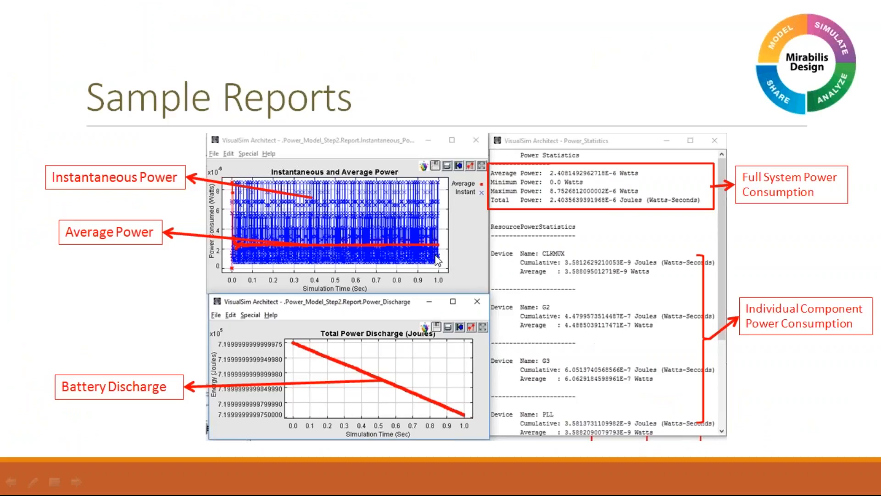